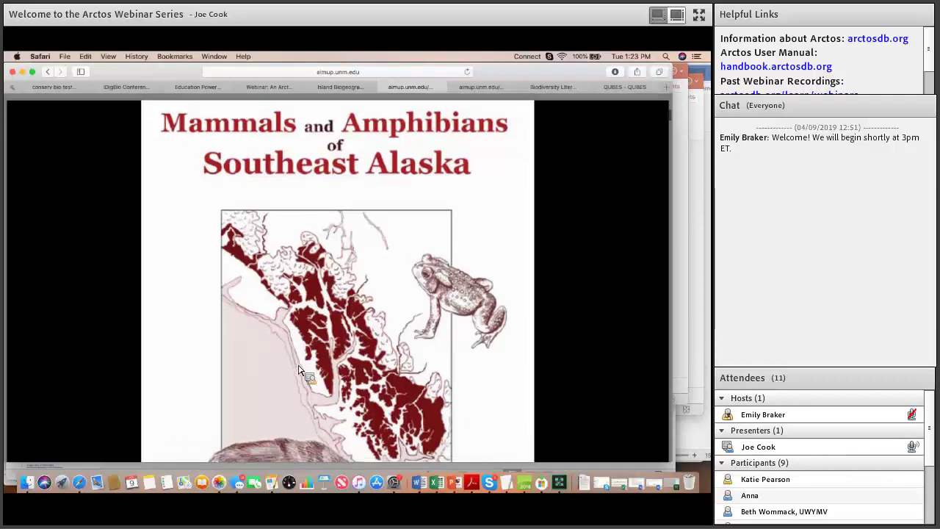
Review the Mammals and Amphibians of Southeast Alaska cover and the slide on existing sources of mammal occurrence information
{"action": "scroll", "coordinate": [299, 370], "scroll_direction": "down", "scroll_amount": 3}
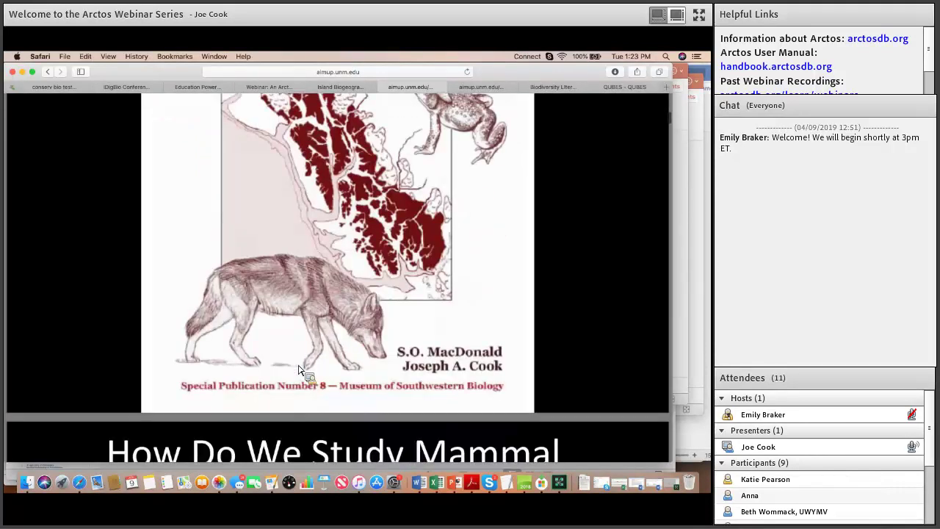
{"action": "scroll", "coordinate": [299, 369], "scroll_direction": "up", "scroll_amount": 1}
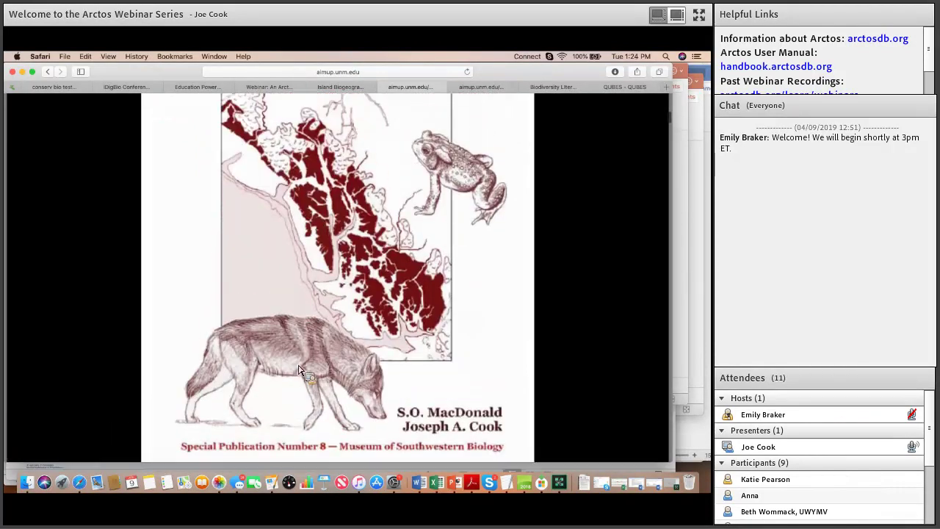
{"action": "scroll", "coordinate": [299, 367], "scroll_direction": "up", "scroll_amount": 1}
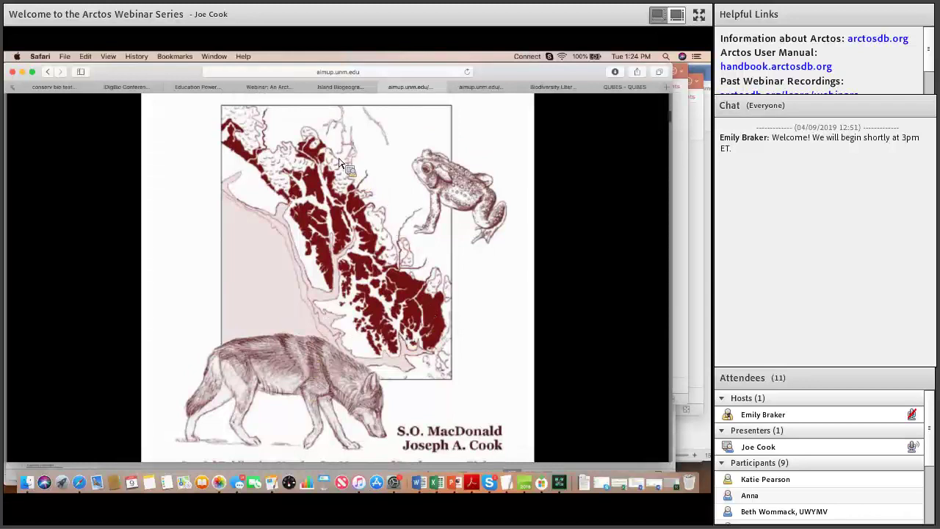
{"action": "scroll", "coordinate": [285, 219], "scroll_direction": "down", "scroll_amount": 7}
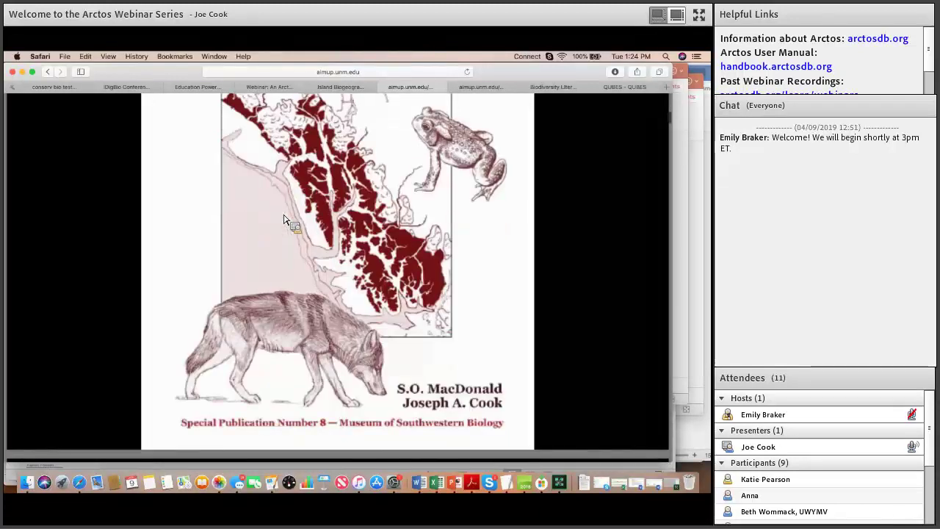
{"action": "scroll", "coordinate": [285, 219], "scroll_direction": "down", "scroll_amount": 3}
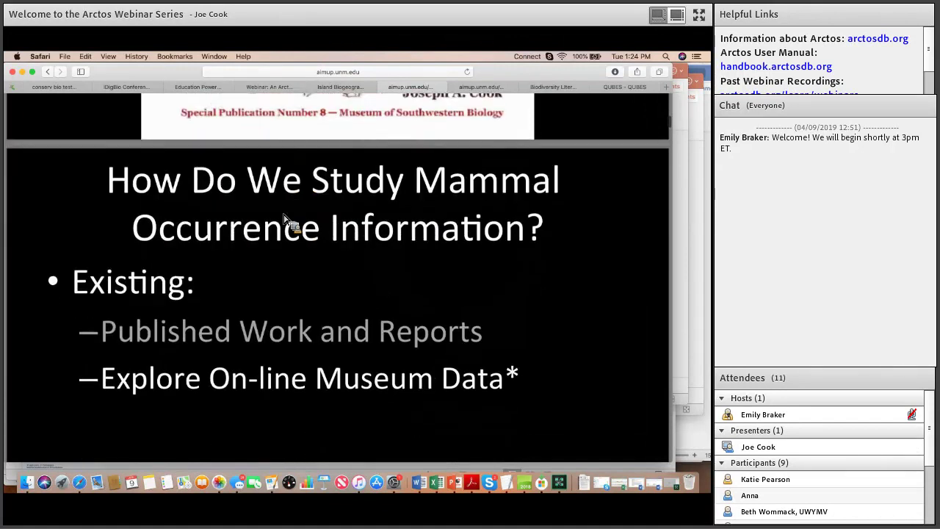
{"action": "scroll", "coordinate": [285, 219], "scroll_direction": "down", "scroll_amount": 2}
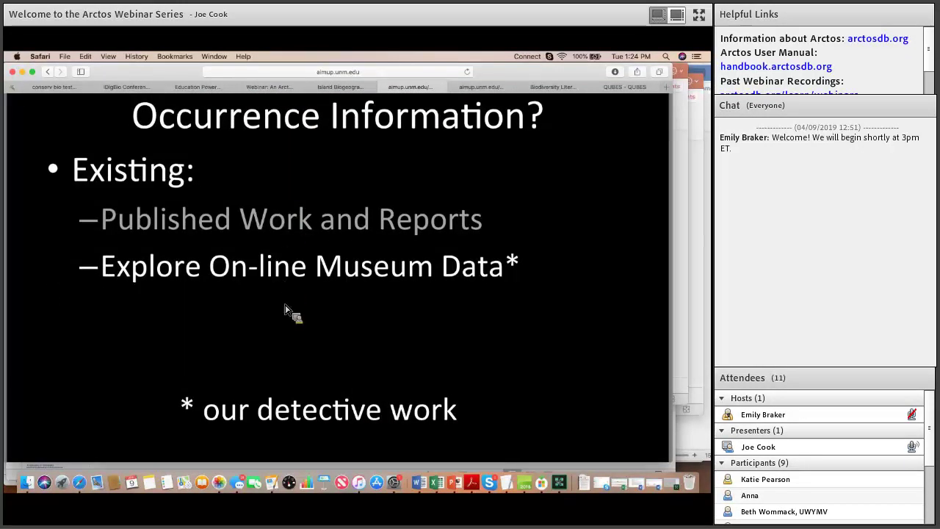
{"action": "scroll", "coordinate": [285, 312], "scroll_direction": "down", "scroll_amount": 1}
{"action": "scroll", "coordinate": [285, 311], "scroll_direction": "down", "scroll_amount": 7}
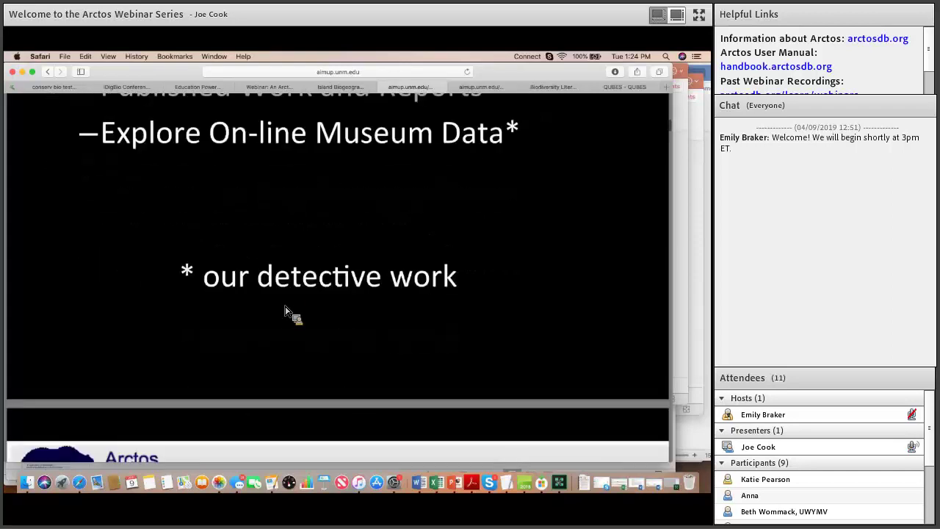
Examine the Arctos database search form slide, from the identifiers and taxonomy fields through locality, collector and part name
{"action": "scroll", "coordinate": [285, 312], "scroll_direction": "down", "scroll_amount": 4}
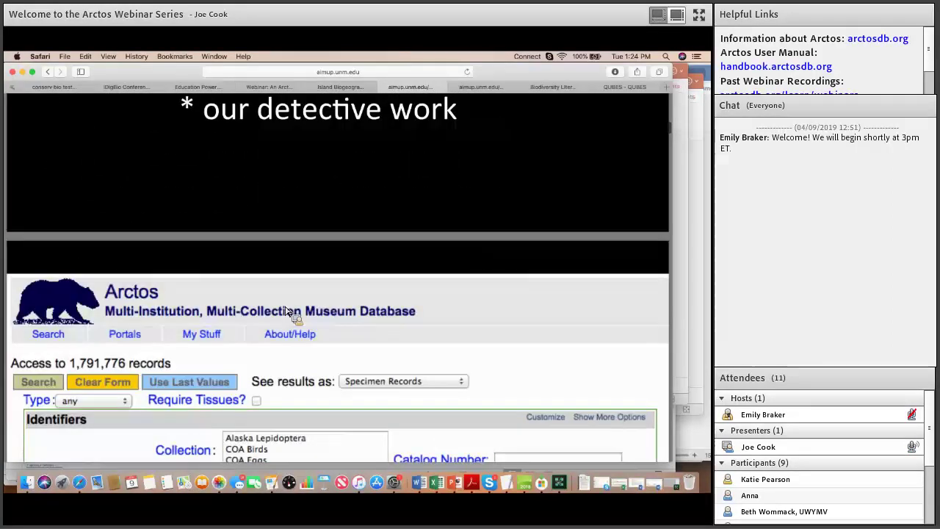
{"action": "scroll", "coordinate": [286, 311], "scroll_direction": "down", "scroll_amount": 2}
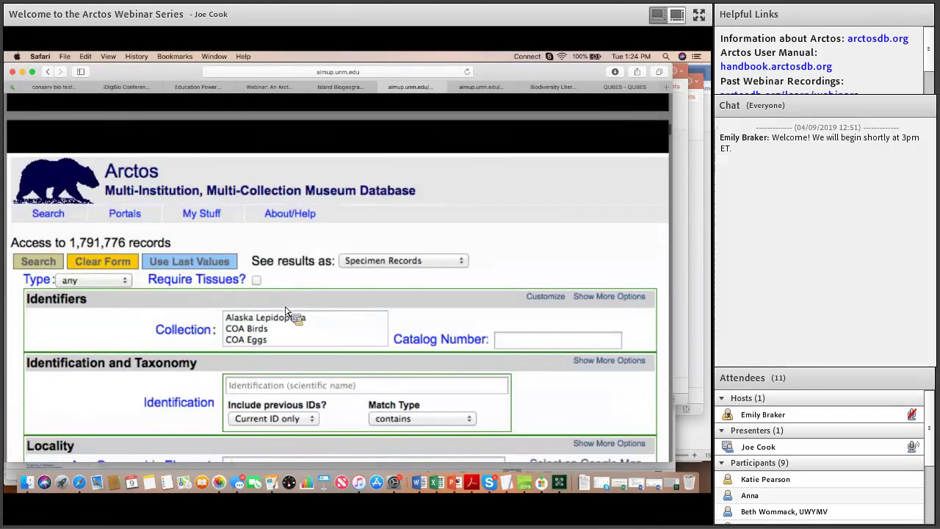
{"action": "scroll", "coordinate": [286, 311], "scroll_direction": "down", "scroll_amount": 2}
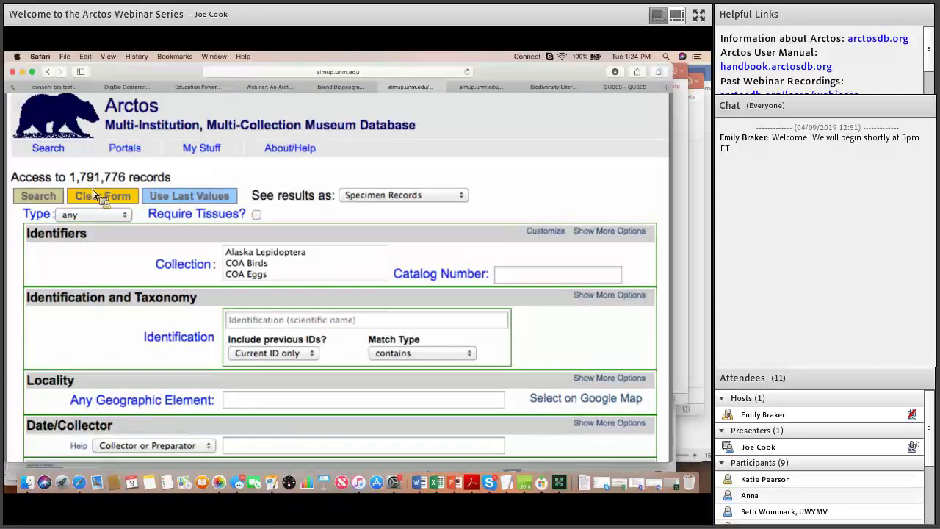
{"action": "scroll", "coordinate": [96, 195], "scroll_direction": "down", "scroll_amount": 1}
{"action": "scroll", "coordinate": [129, 247], "scroll_direction": "down", "scroll_amount": 2}
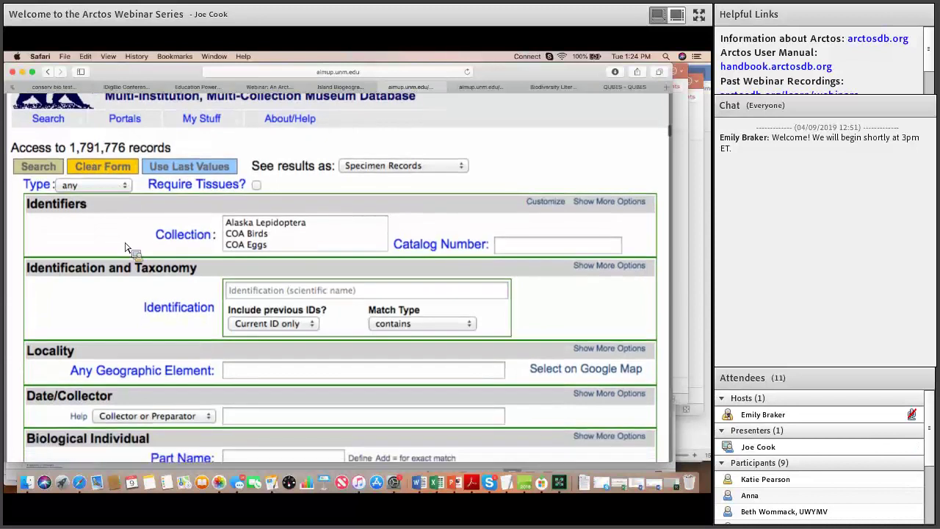
{"action": "scroll", "coordinate": [126, 248], "scroll_direction": "down", "scroll_amount": 1}
{"action": "scroll", "coordinate": [129, 250], "scroll_direction": "down", "scroll_amount": 1}
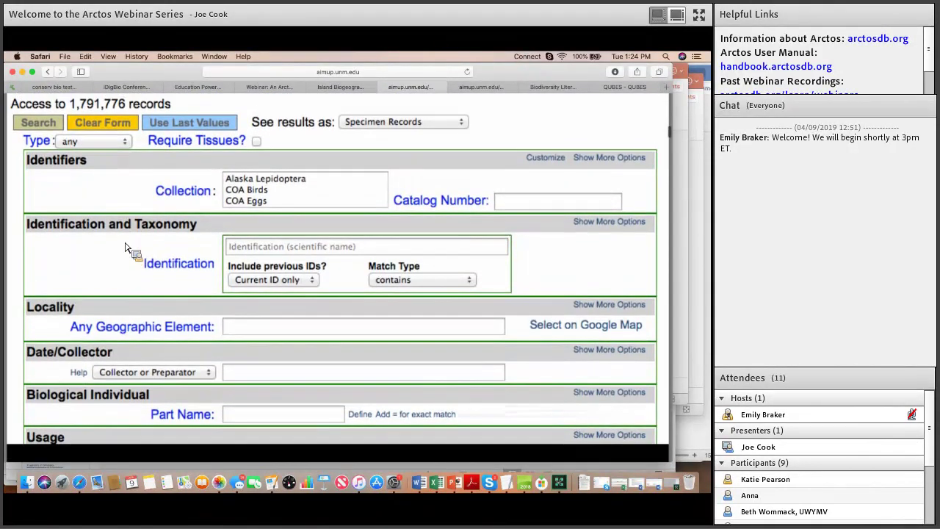
{"action": "scroll", "coordinate": [126, 249], "scroll_direction": "up", "scroll_amount": 1}
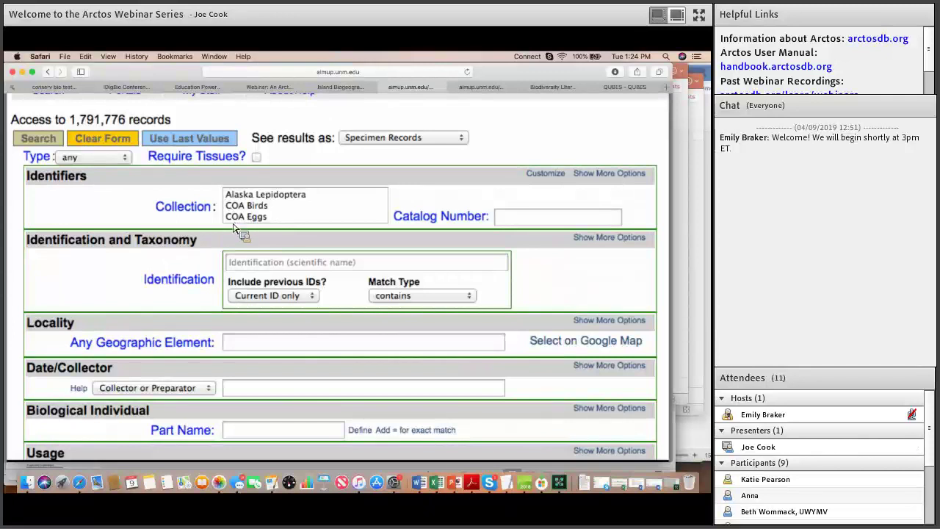
{"action": "scroll", "coordinate": [200, 261], "scroll_direction": "down", "scroll_amount": 2}
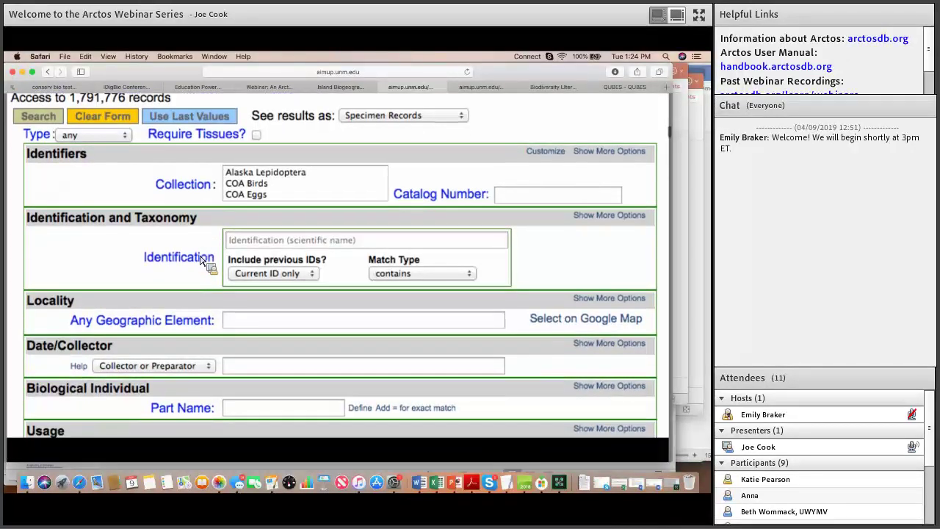
{"action": "scroll", "coordinate": [200, 261], "scroll_direction": "down", "scroll_amount": 1}
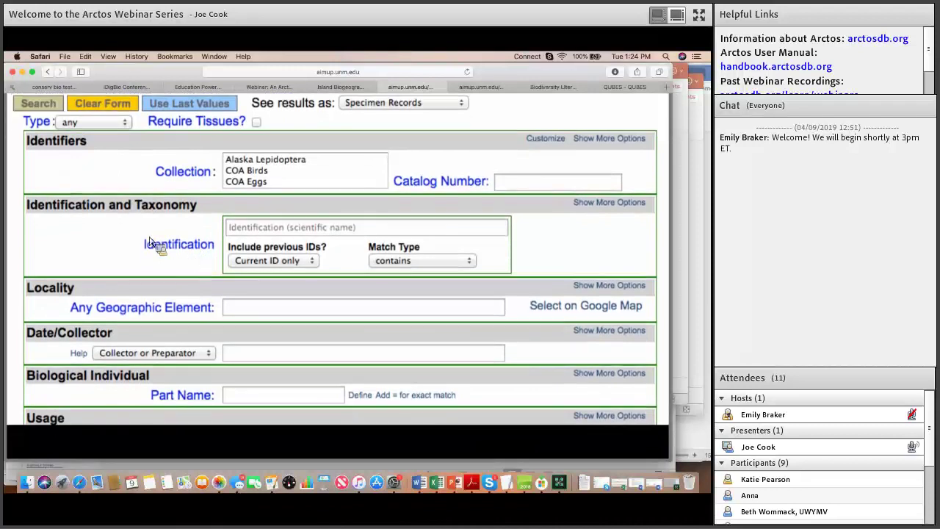
{"action": "scroll", "coordinate": [150, 242], "scroll_direction": "down", "scroll_amount": 2}
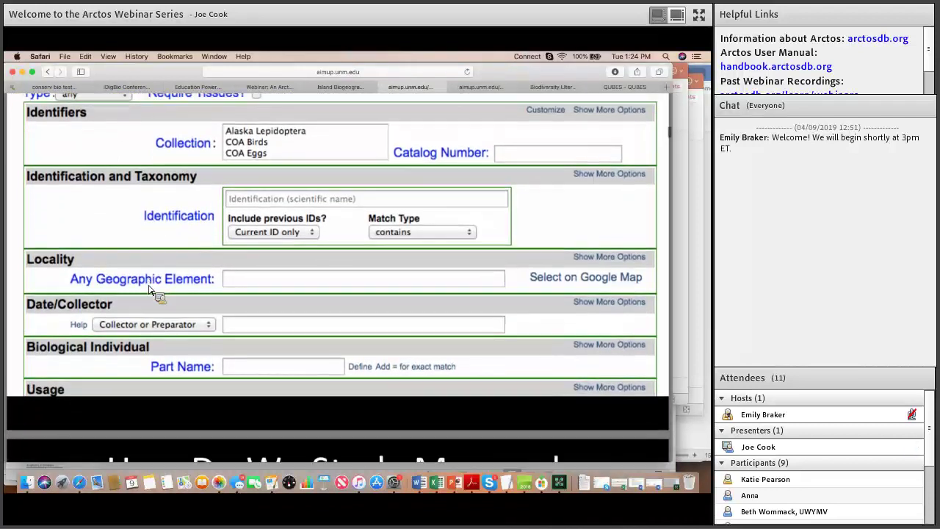
{"action": "scroll", "coordinate": [149, 288], "scroll_direction": "down", "scroll_amount": 1}
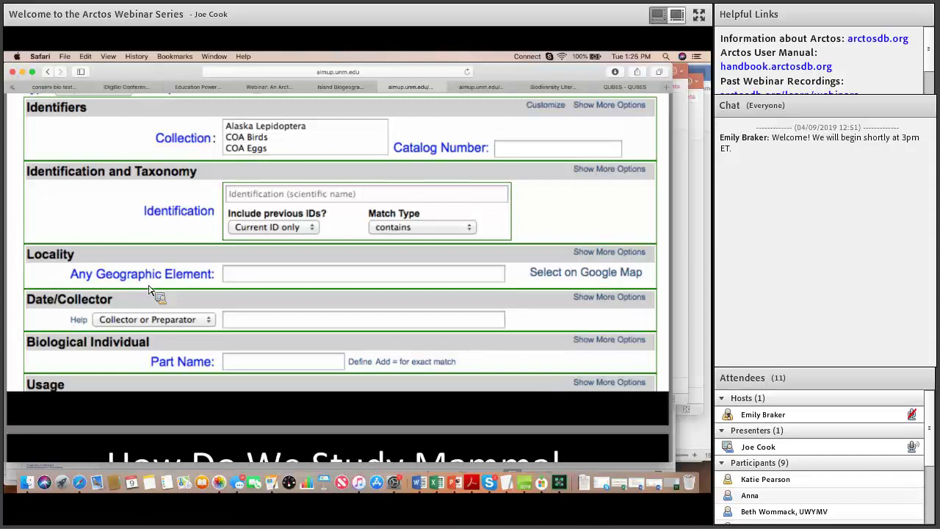
Read the mammal occurrence slides on exploring other data such as GenBank and on collecting new data through fieldwork
{"action": "scroll", "coordinate": [149, 290], "scroll_direction": "down", "scroll_amount": 5}
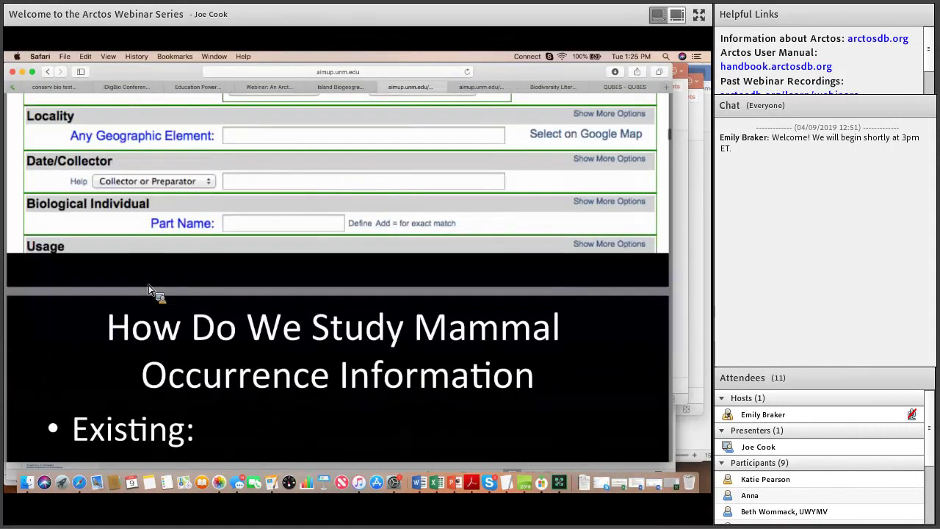
{"action": "scroll", "coordinate": [149, 290], "scroll_direction": "down", "scroll_amount": 3}
{"action": "scroll", "coordinate": [149, 290], "scroll_direction": "down", "scroll_amount": 5}
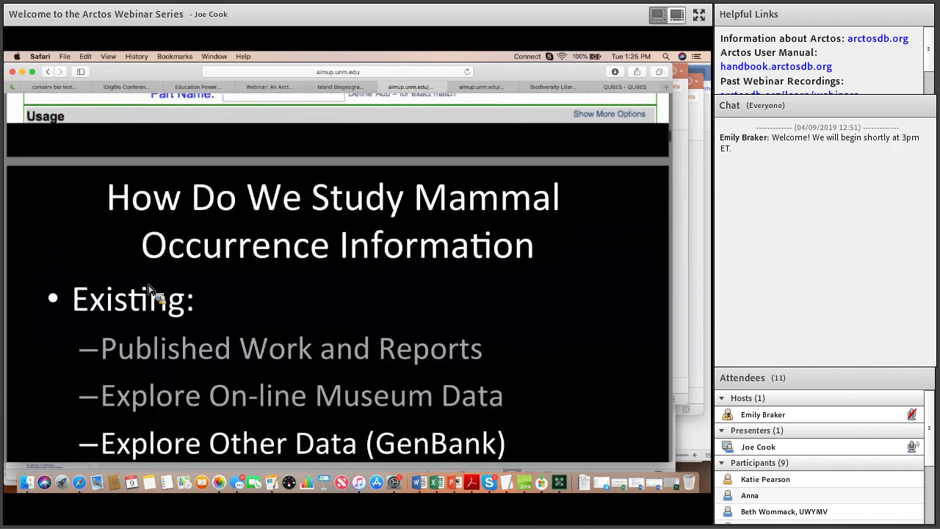
{"action": "scroll", "coordinate": [149, 290], "scroll_direction": "down", "scroll_amount": 1}
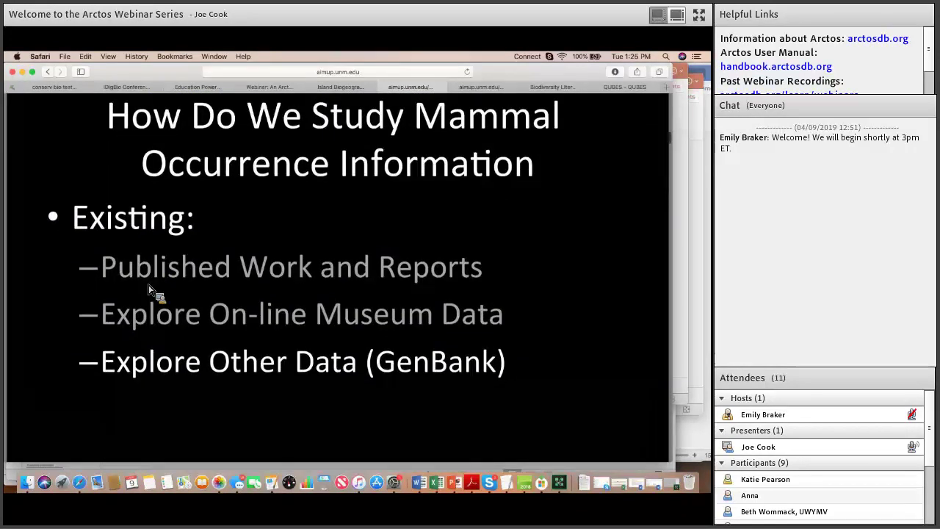
{"action": "scroll", "coordinate": [149, 290], "scroll_direction": "down", "scroll_amount": 1}
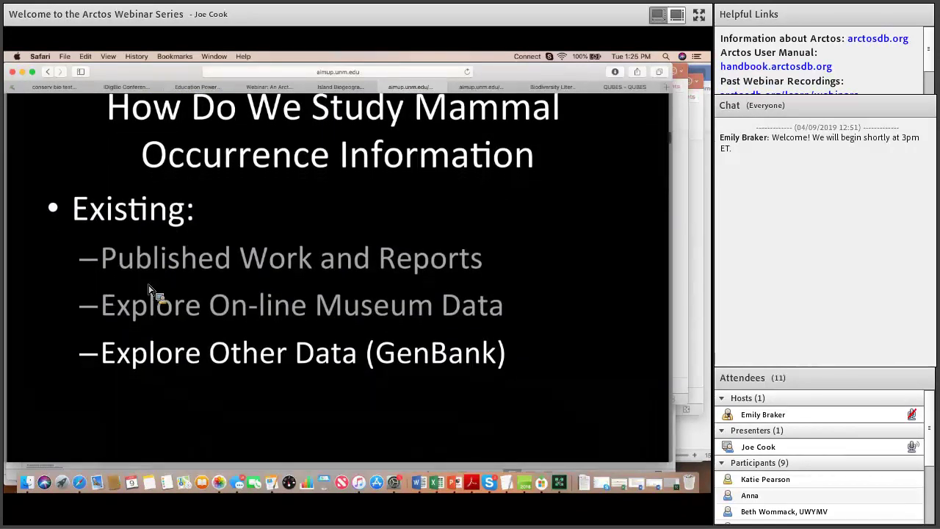
{"action": "scroll", "coordinate": [149, 291], "scroll_direction": "down", "scroll_amount": 4}
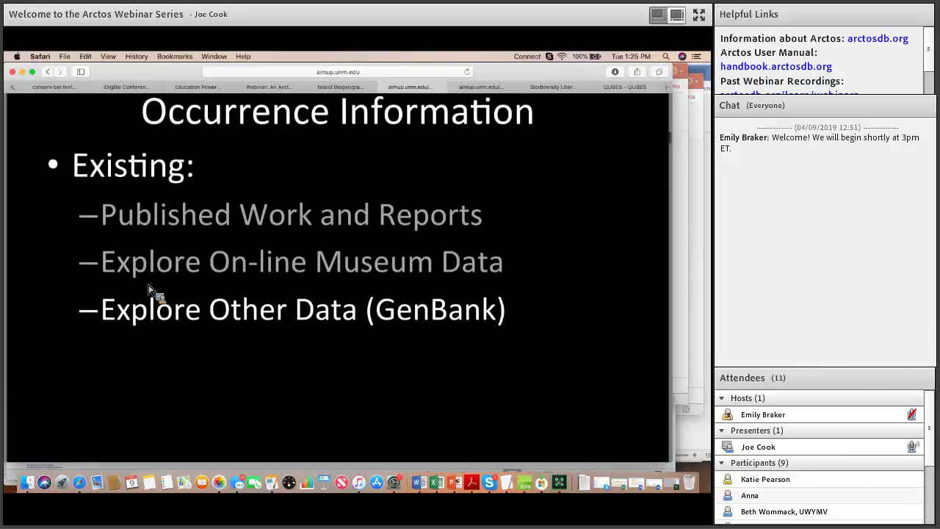
{"action": "scroll", "coordinate": [149, 290], "scroll_direction": "down", "scroll_amount": 6}
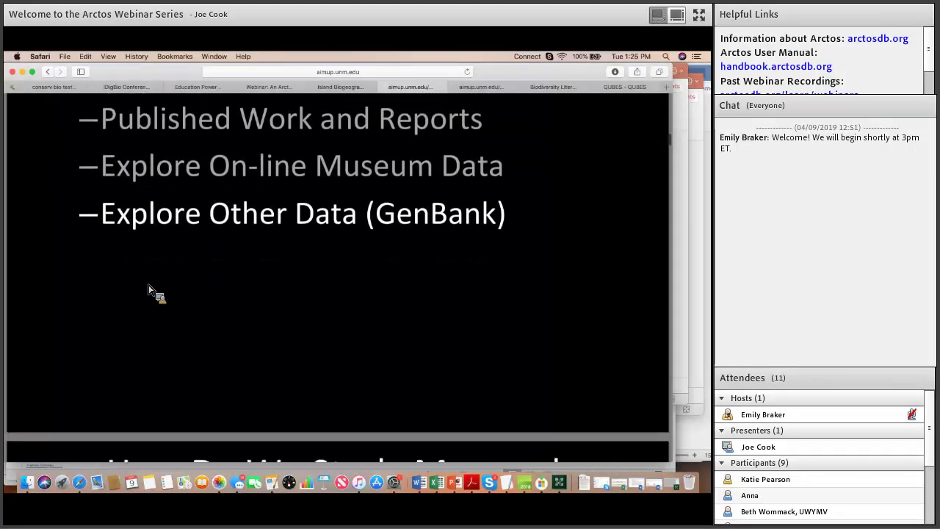
{"action": "scroll", "coordinate": [149, 290], "scroll_direction": "down", "scroll_amount": 13}
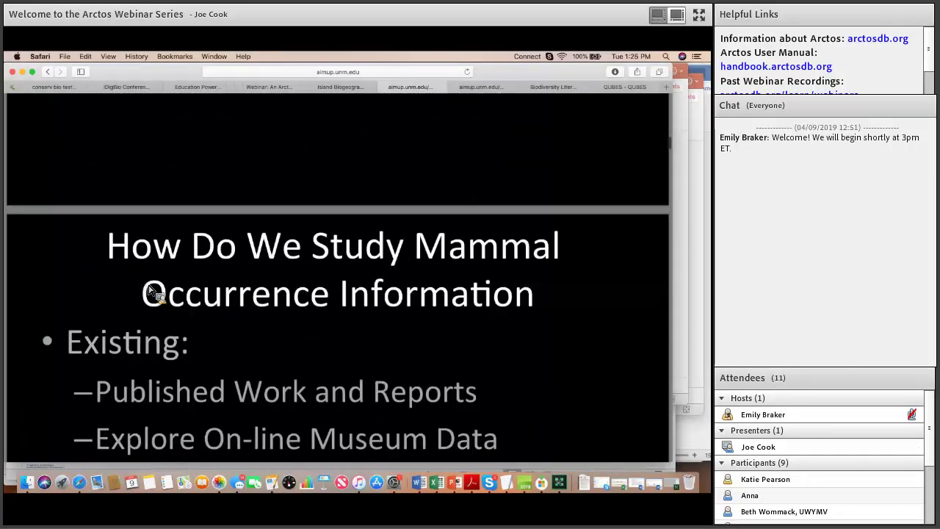
{"action": "scroll", "coordinate": [149, 290], "scroll_direction": "down", "scroll_amount": 14}
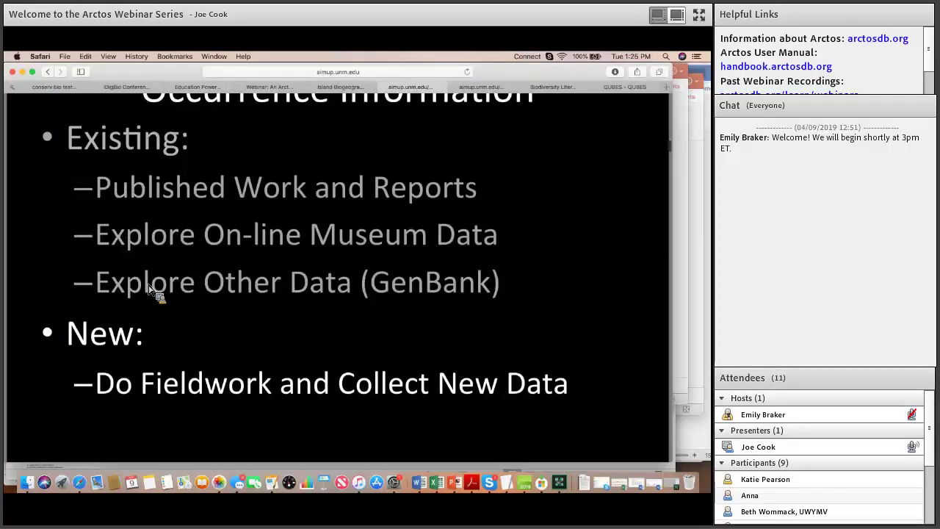
{"action": "scroll", "coordinate": [149, 290], "scroll_direction": "down", "scroll_amount": 3}
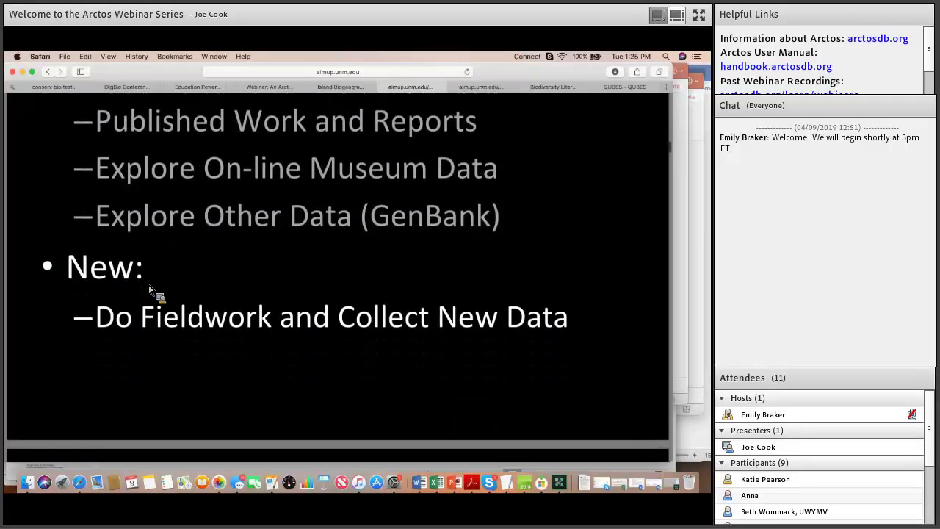
{"action": "scroll", "coordinate": [149, 290], "scroll_direction": "down", "scroll_amount": 1}
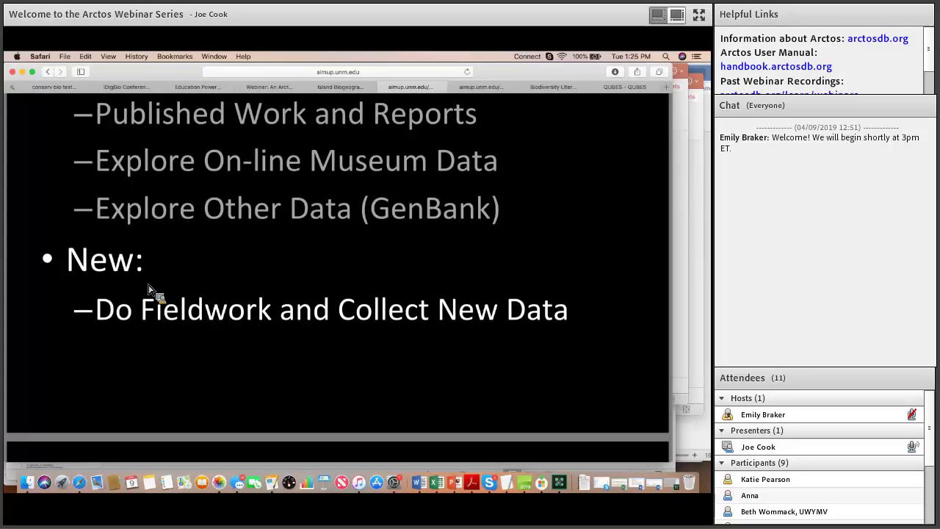
View the Field Expeditions photo slide and the following slide about exploring other fields such as botany and geology
{"action": "scroll", "coordinate": [149, 290], "scroll_direction": "down", "scroll_amount": 5}
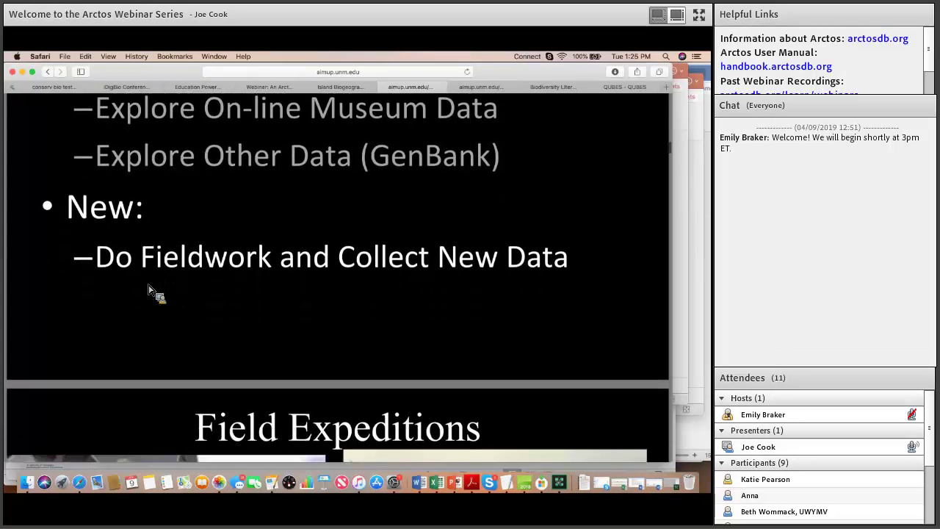
{"action": "scroll", "coordinate": [149, 290], "scroll_direction": "down", "scroll_amount": 10}
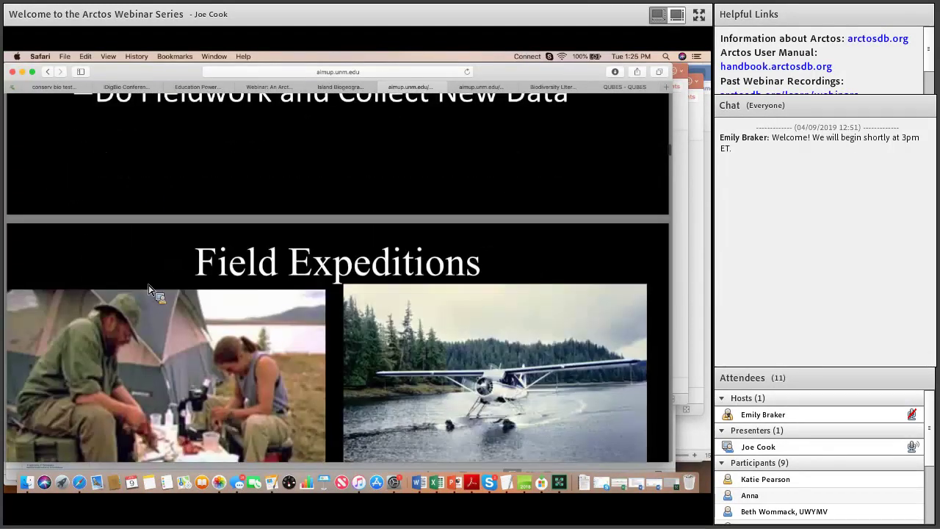
{"action": "scroll", "coordinate": [149, 290], "scroll_direction": "down", "scroll_amount": 8}
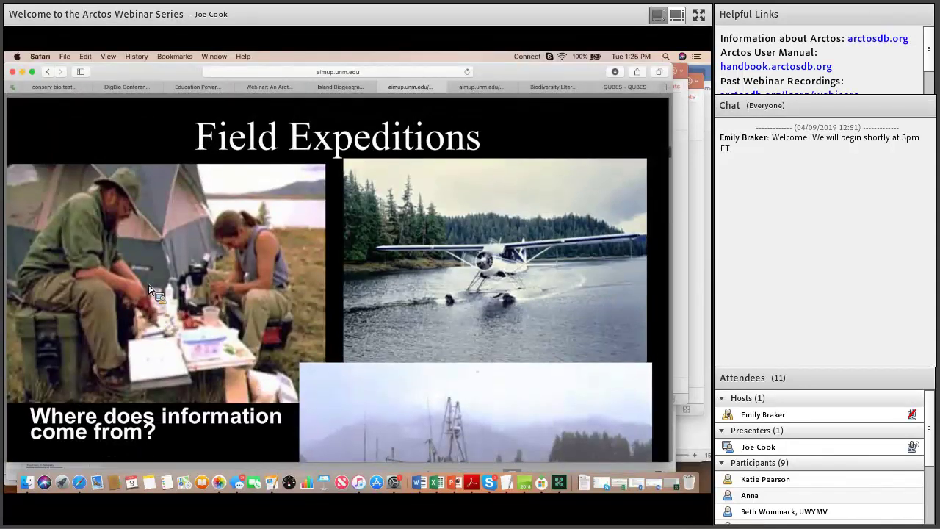
{"action": "scroll", "coordinate": [149, 290], "scroll_direction": "down", "scroll_amount": 3}
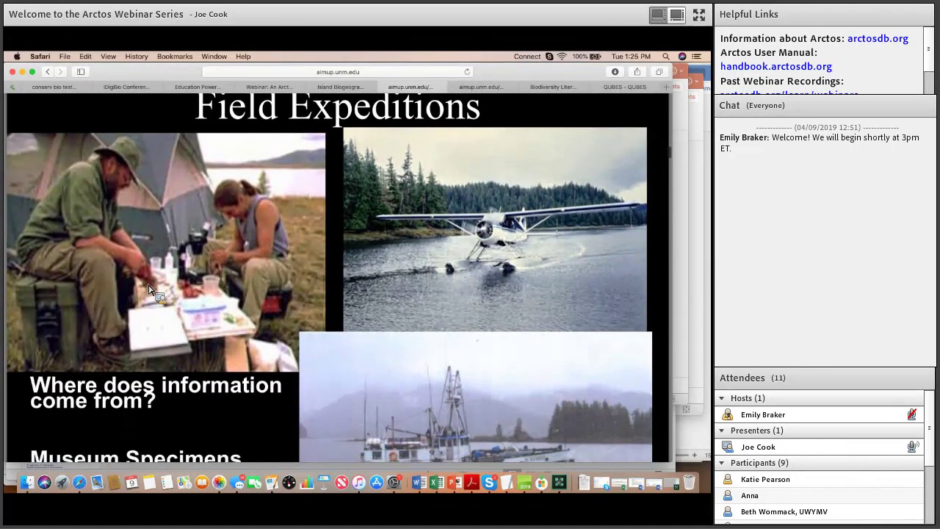
{"action": "scroll", "coordinate": [149, 290], "scroll_direction": "down", "scroll_amount": 3}
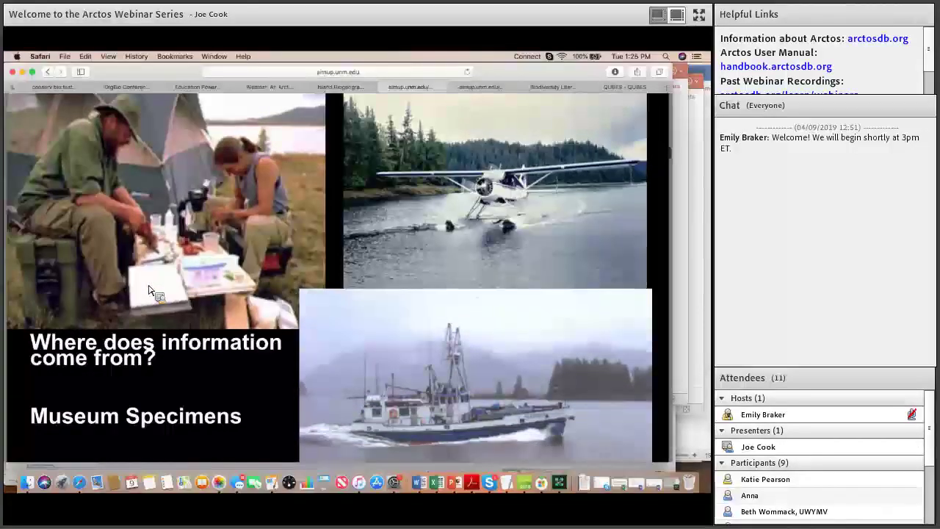
{"action": "scroll", "coordinate": [149, 291], "scroll_direction": "down", "scroll_amount": 3}
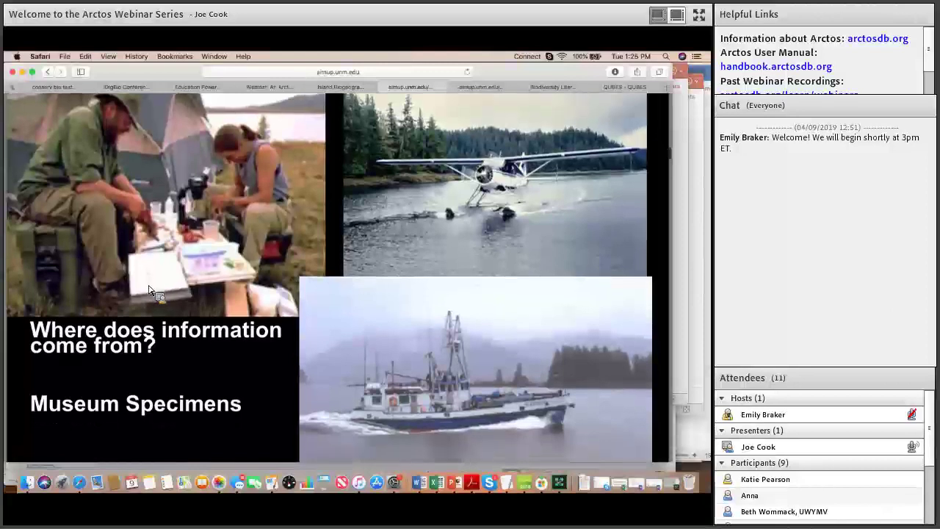
{"action": "scroll", "coordinate": [150, 290], "scroll_direction": "down", "scroll_amount": 10}
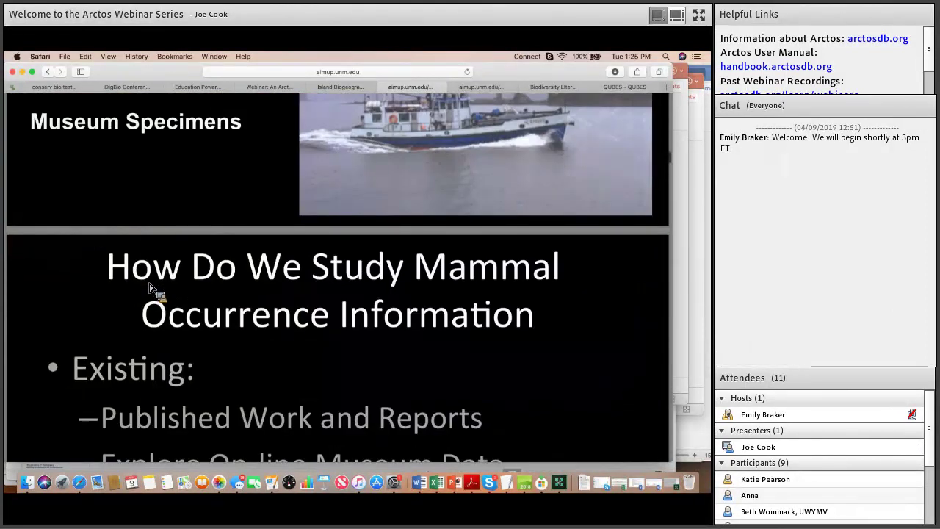
{"action": "scroll", "coordinate": [149, 290], "scroll_direction": "down", "scroll_amount": 10}
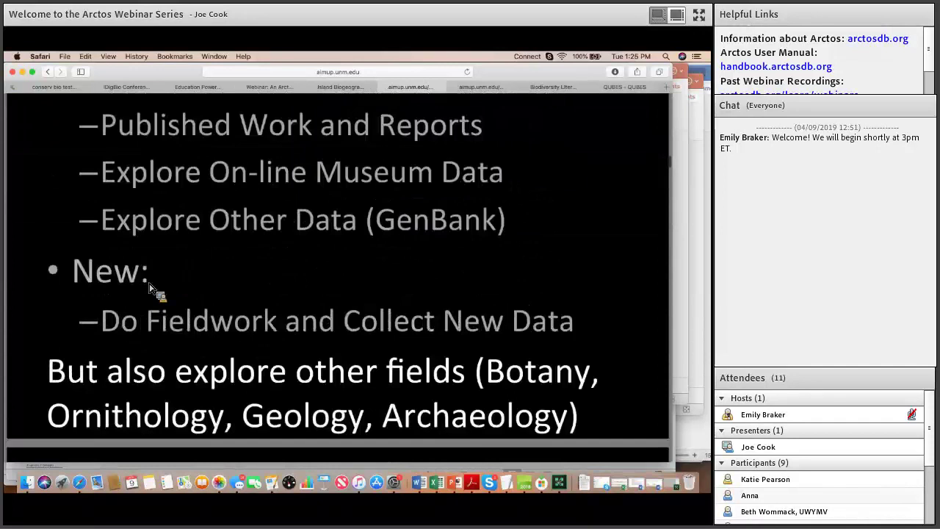
Reread the occurrence information slide's existing and new data sources, down to the line on exploring botany, ornithology, geology and archaeology
{"action": "scroll", "coordinate": [149, 291], "scroll_direction": "down", "scroll_amount": 1}
{"action": "scroll", "coordinate": [149, 290], "scroll_direction": "up", "scroll_amount": 4}
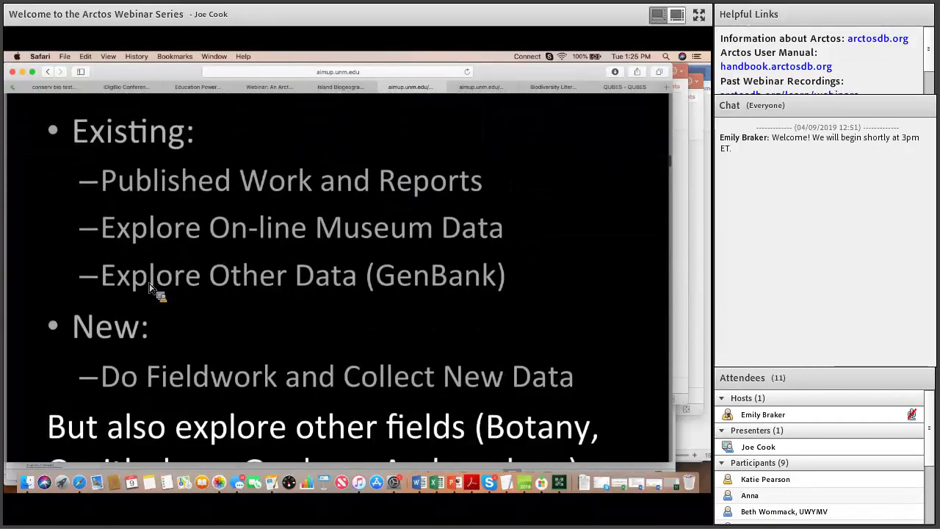
{"action": "scroll", "coordinate": [149, 290], "scroll_direction": "up", "scroll_amount": 1}
{"action": "scroll", "coordinate": [149, 290], "scroll_direction": "down", "scroll_amount": 2}
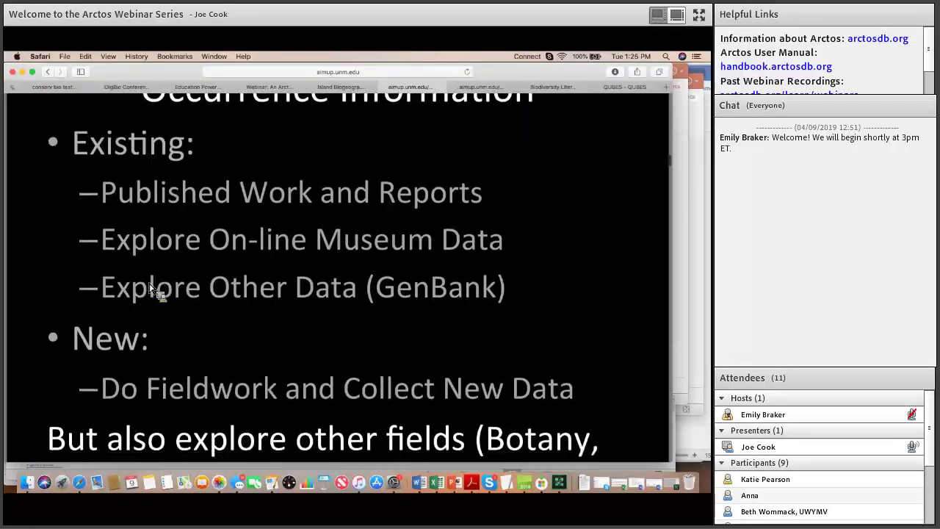
{"action": "scroll", "coordinate": [149, 290], "scroll_direction": "down", "scroll_amount": 2}
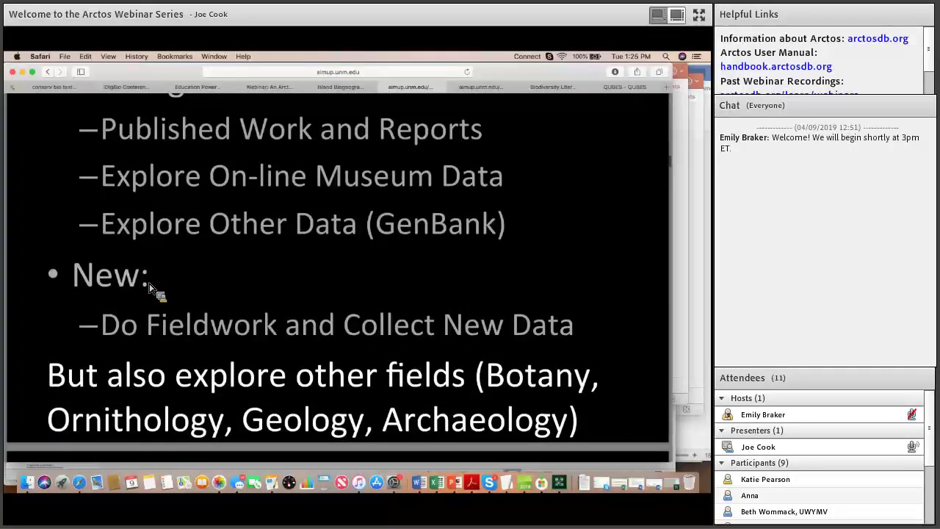
{"action": "scroll", "coordinate": [158, 262], "scroll_direction": "up", "scroll_amount": 1}
{"action": "scroll", "coordinate": [158, 263], "scroll_direction": "down", "scroll_amount": 2}
{"action": "scroll", "coordinate": [158, 262], "scroll_direction": "down", "scroll_amount": 1}
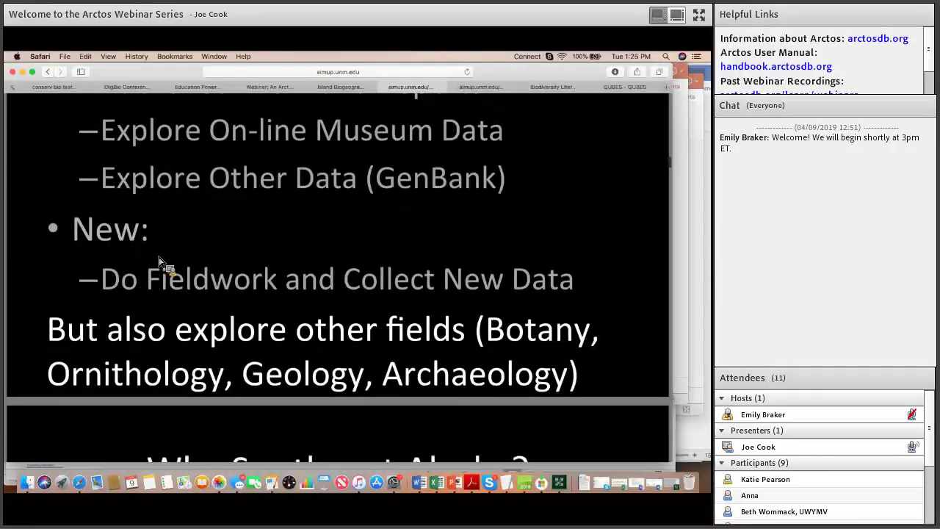
Read the Why Southeast Alaska? slide on the coastal rainforest and the island archipelago's ecological and evolutionary concepts
{"action": "scroll", "coordinate": [159, 262], "scroll_direction": "down", "scroll_amount": 3}
{"action": "scroll", "coordinate": [159, 262], "scroll_direction": "down", "scroll_amount": 4}
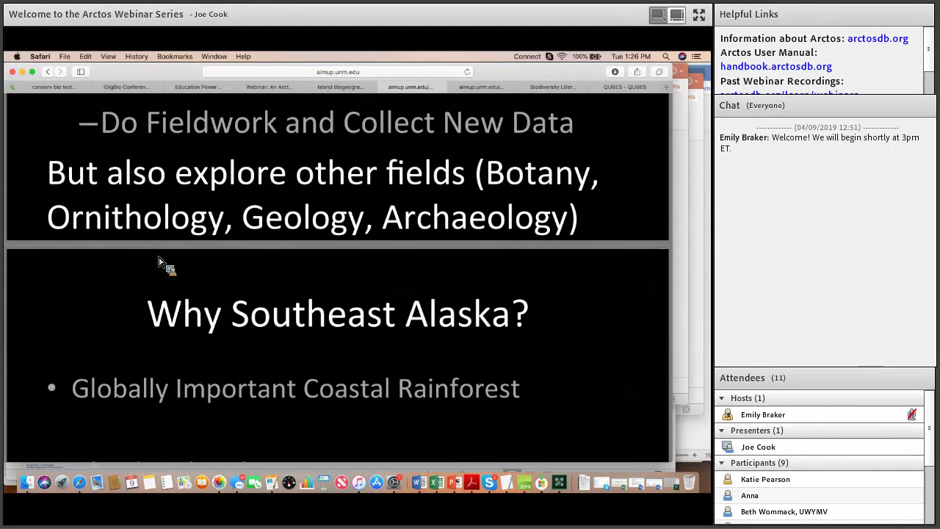
{"action": "scroll", "coordinate": [159, 262], "scroll_direction": "down", "scroll_amount": 2}
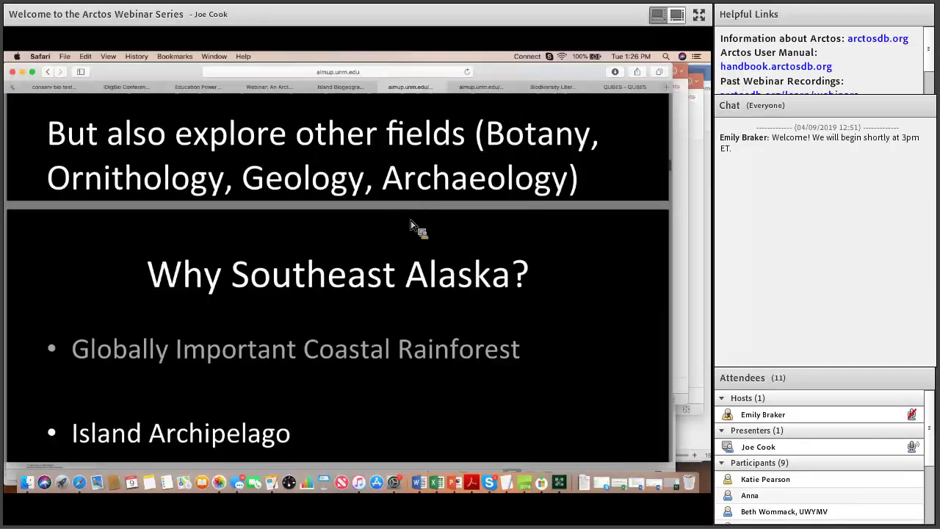
{"action": "scroll", "coordinate": [415, 231], "scroll_direction": "down", "scroll_amount": 3}
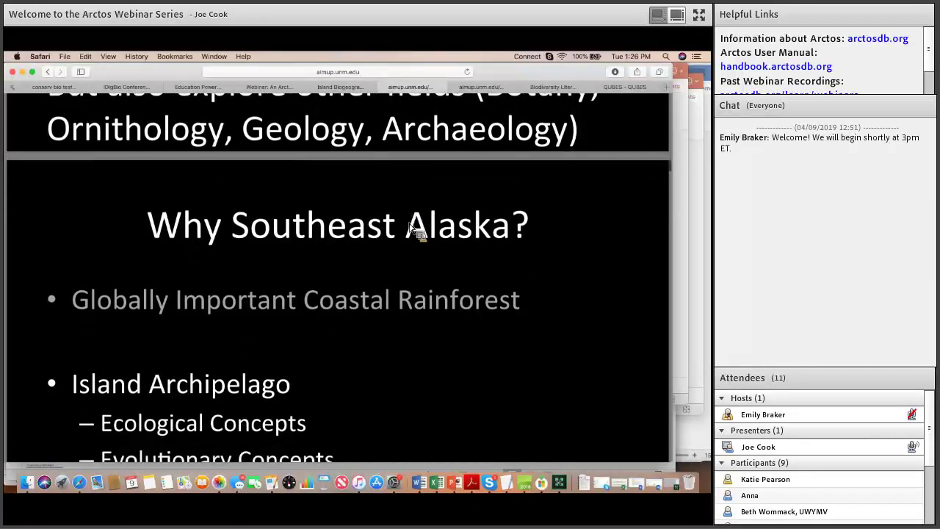
{"action": "scroll", "coordinate": [415, 231], "scroll_direction": "down", "scroll_amount": 1}
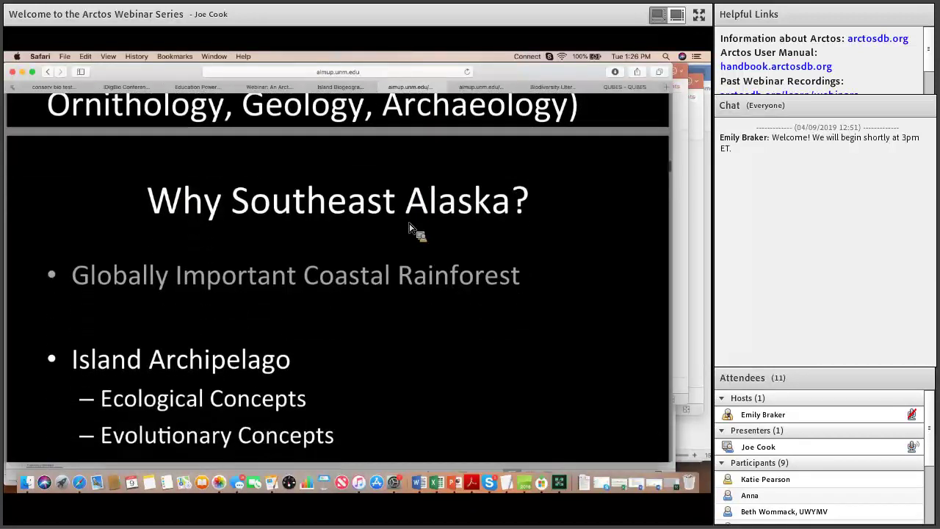
{"action": "scroll", "coordinate": [409, 228], "scroll_direction": "down", "scroll_amount": 3}
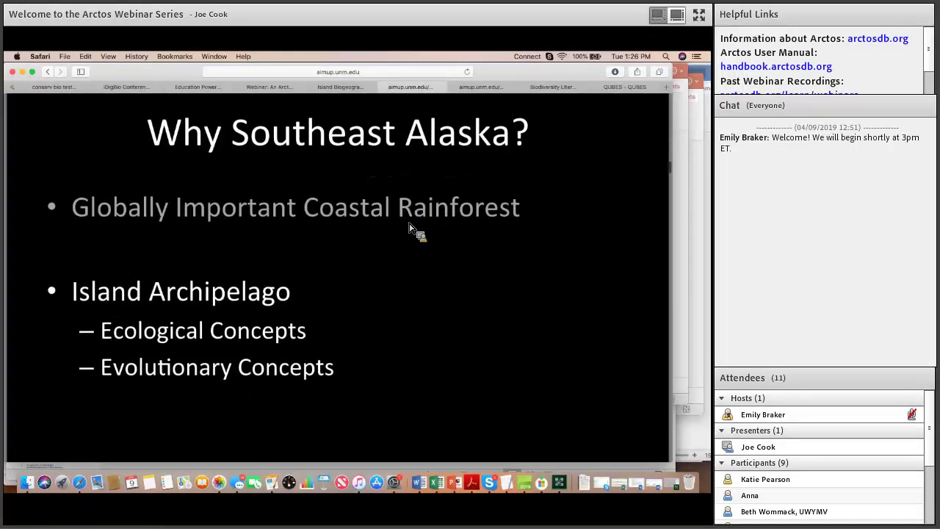
{"action": "scroll", "coordinate": [409, 227], "scroll_direction": "down", "scroll_amount": 2}
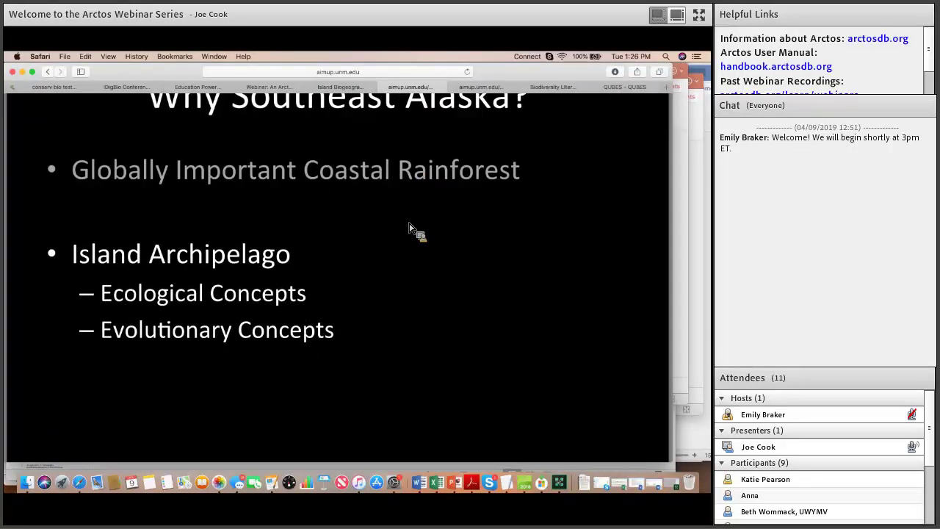
Read the first Ecological Concepts slide about each island being a simplified subset of species
{"action": "scroll", "coordinate": [409, 228], "scroll_direction": "down", "scroll_amount": 10}
{"action": "scroll", "coordinate": [423, 337], "scroll_direction": "down", "scroll_amount": 7}
{"action": "scroll", "coordinate": [423, 337], "scroll_direction": "down", "scroll_amount": 4}
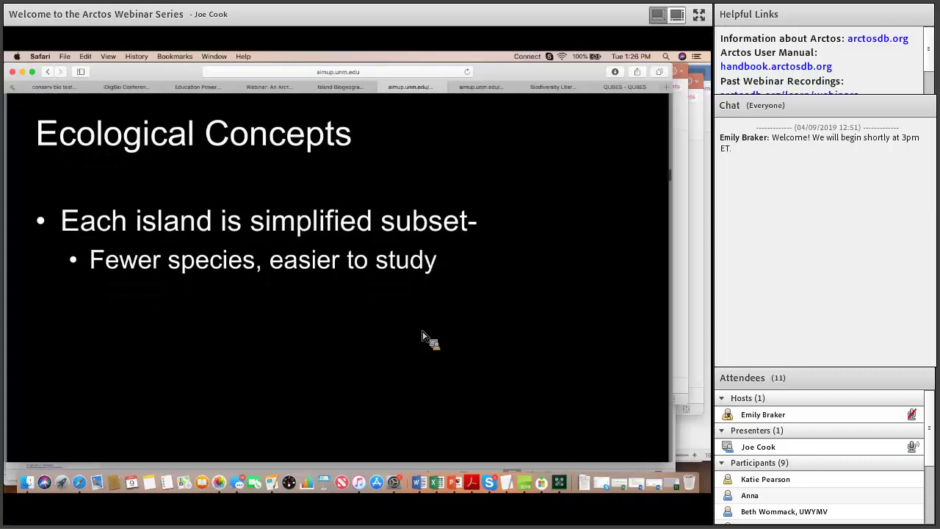
{"action": "scroll", "coordinate": [422, 336], "scroll_direction": "down", "scroll_amount": 2}
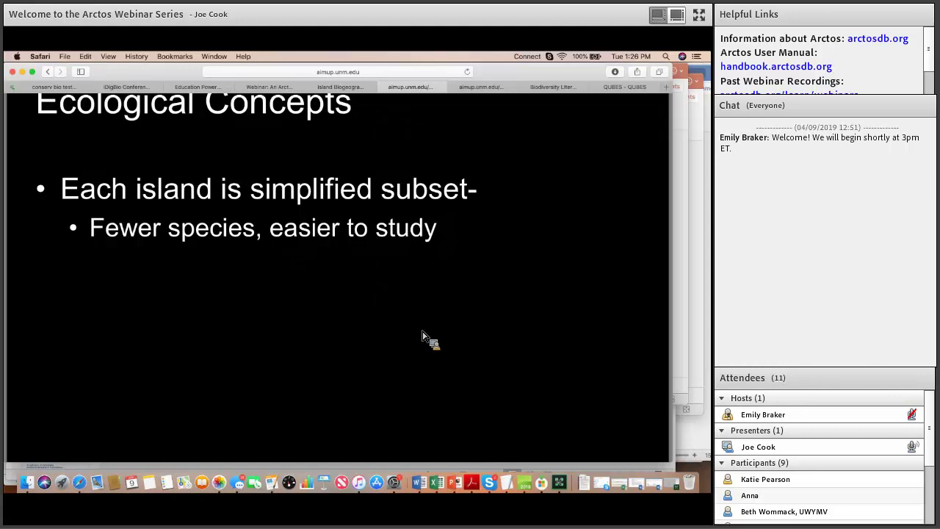
{"action": "scroll", "coordinate": [422, 337], "scroll_direction": "down", "scroll_amount": 2}
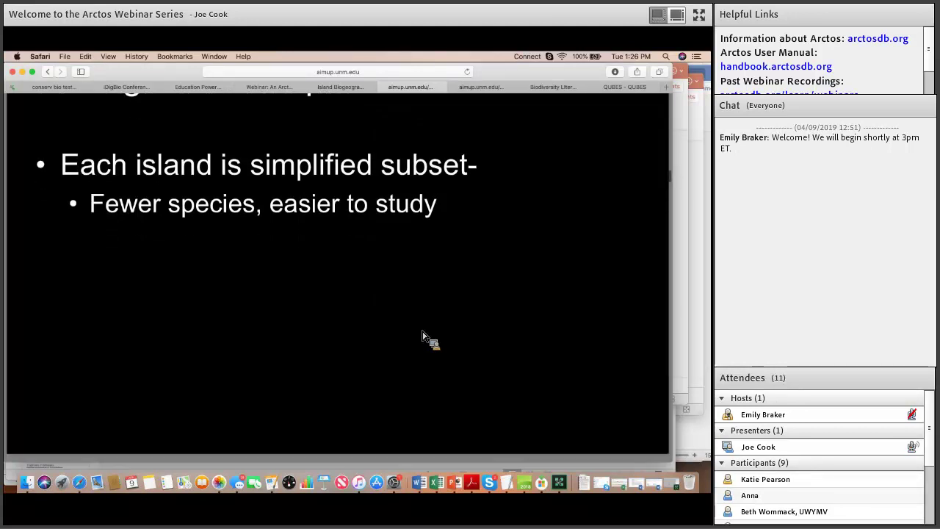
Examine the distribution map of the Cinereus Shrew and Dusky Shrew, including its species legend
{"action": "scroll", "coordinate": [423, 336], "scroll_direction": "down", "scroll_amount": 8}
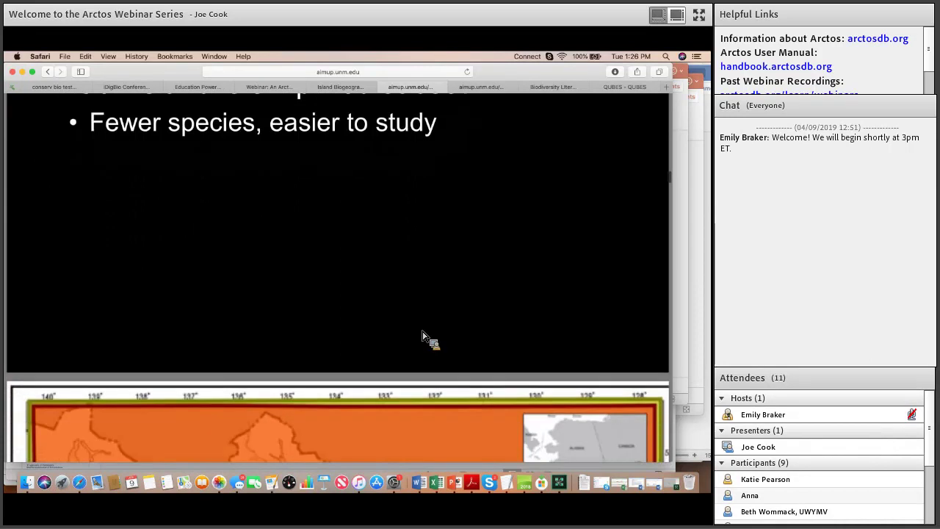
{"action": "scroll", "coordinate": [422, 337], "scroll_direction": "down", "scroll_amount": 10}
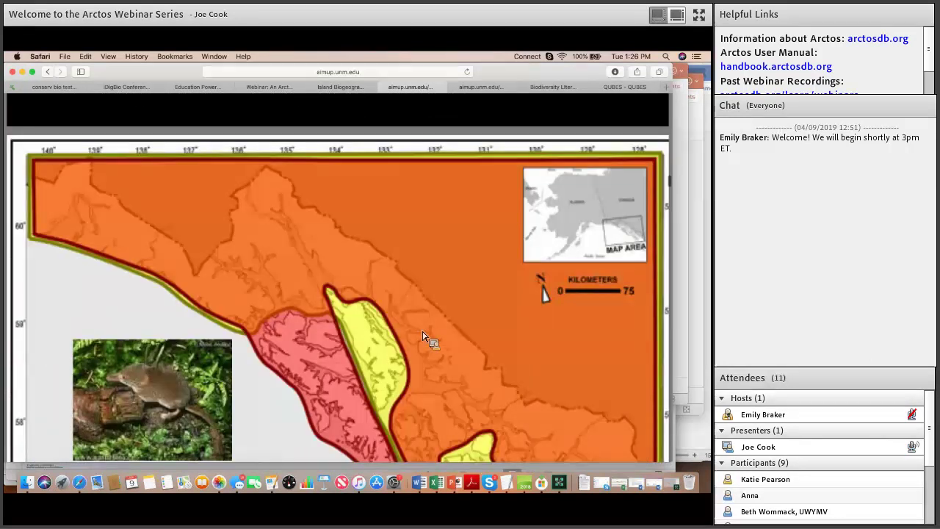
{"action": "scroll", "coordinate": [423, 336], "scroll_direction": "down", "scroll_amount": 8}
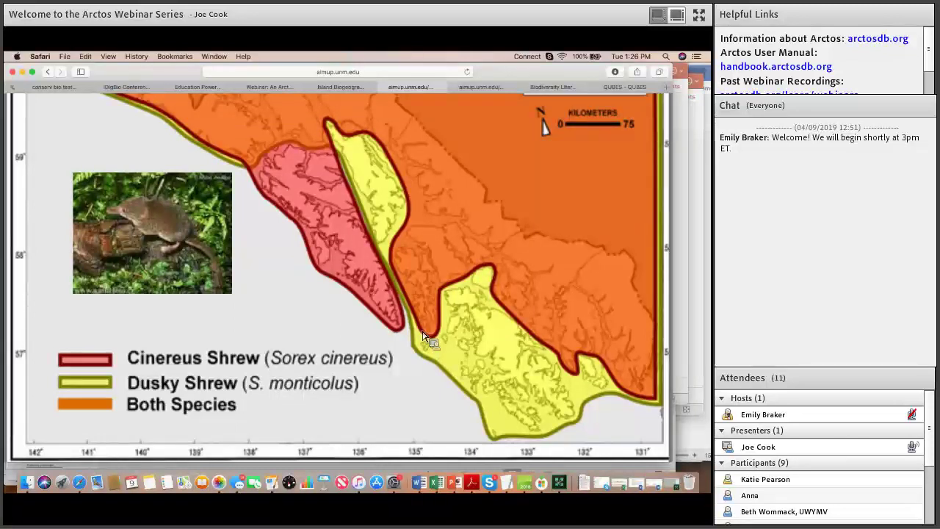
{"action": "scroll", "coordinate": [420, 377], "scroll_direction": "down", "scroll_amount": 2}
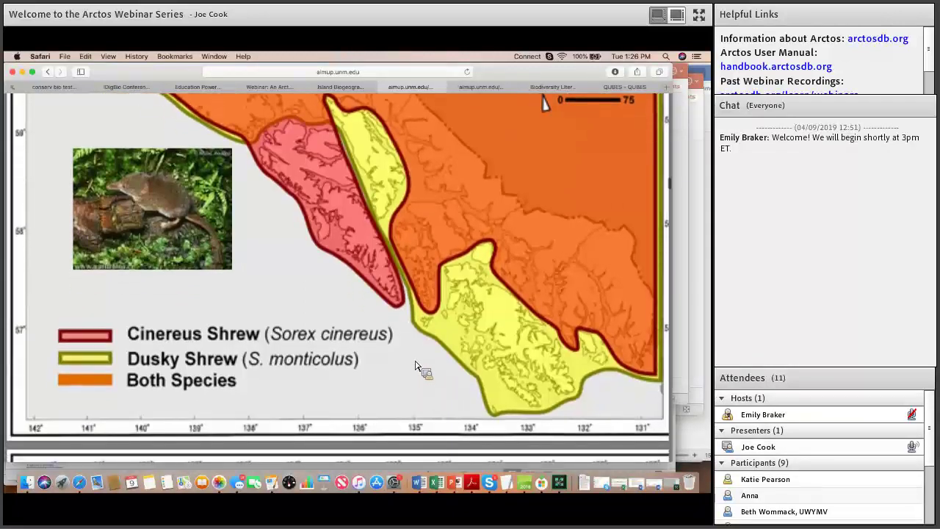
{"action": "scroll", "coordinate": [416, 367], "scroll_direction": "down", "scroll_amount": 1}
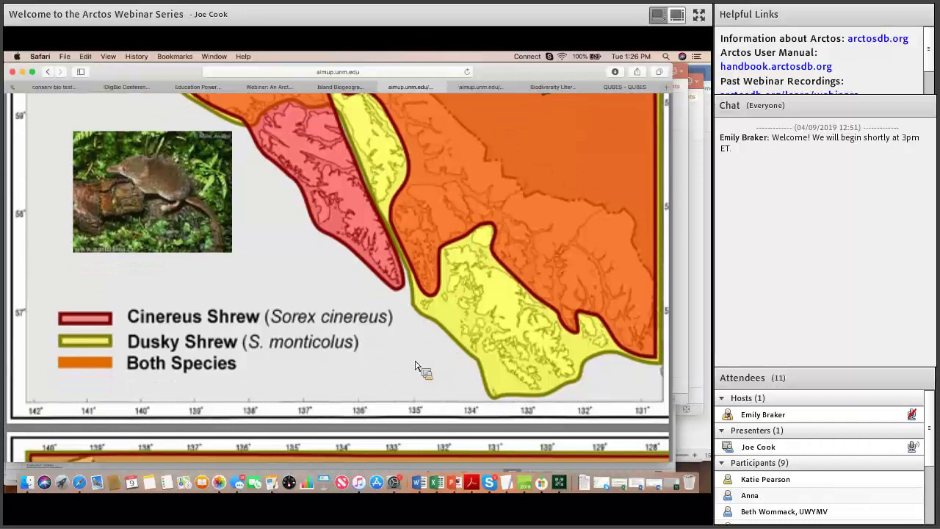
{"action": "scroll", "coordinate": [415, 366], "scroll_direction": "down", "scroll_amount": 1}
{"action": "scroll", "coordinate": [416, 366], "scroll_direction": "down", "scroll_amount": 2}
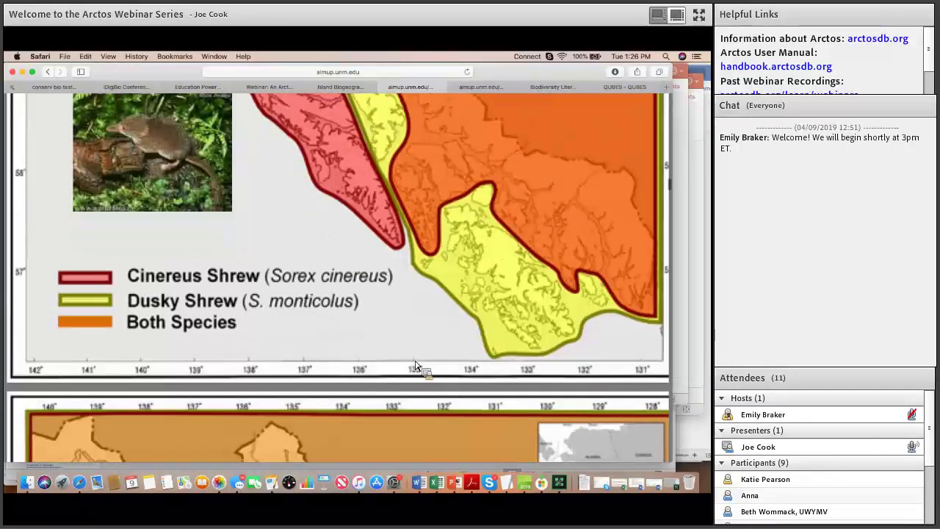
Compare the distribution map for black bear, wolf and brown bear with the one for root, long-tailed and meadow voles
{"action": "scroll", "coordinate": [416, 367], "scroll_direction": "down", "scroll_amount": 5}
{"action": "scroll", "coordinate": [415, 366], "scroll_direction": "down", "scroll_amount": 6}
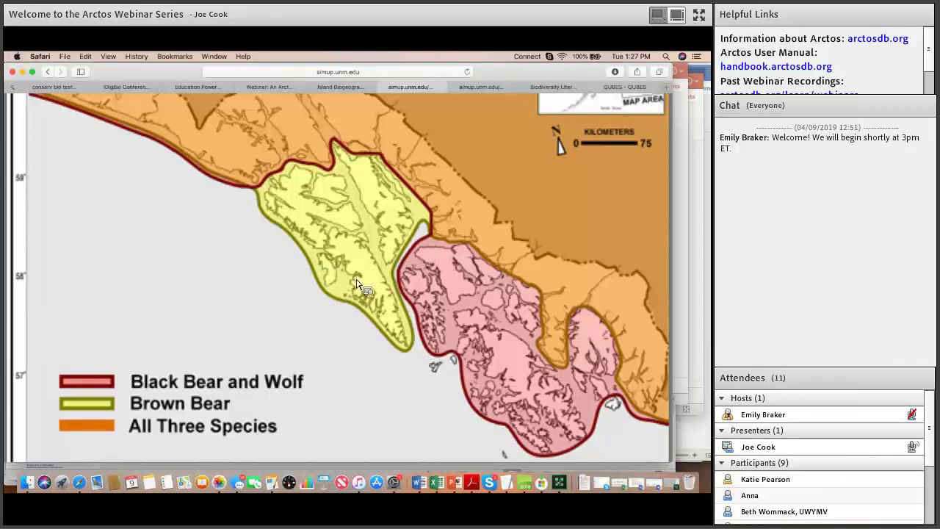
{"action": "scroll", "coordinate": [358, 285], "scroll_direction": "down", "scroll_amount": 10}
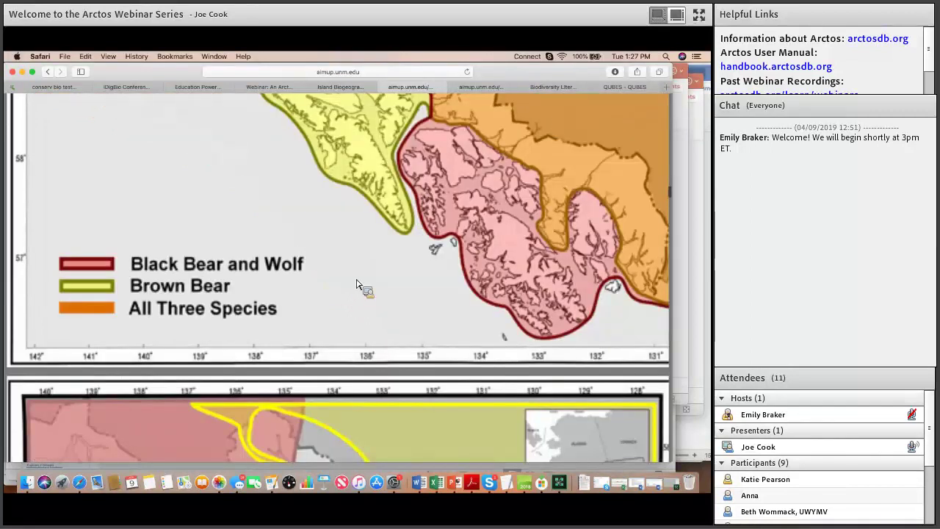
{"action": "scroll", "coordinate": [357, 285], "scroll_direction": "down", "scroll_amount": 5}
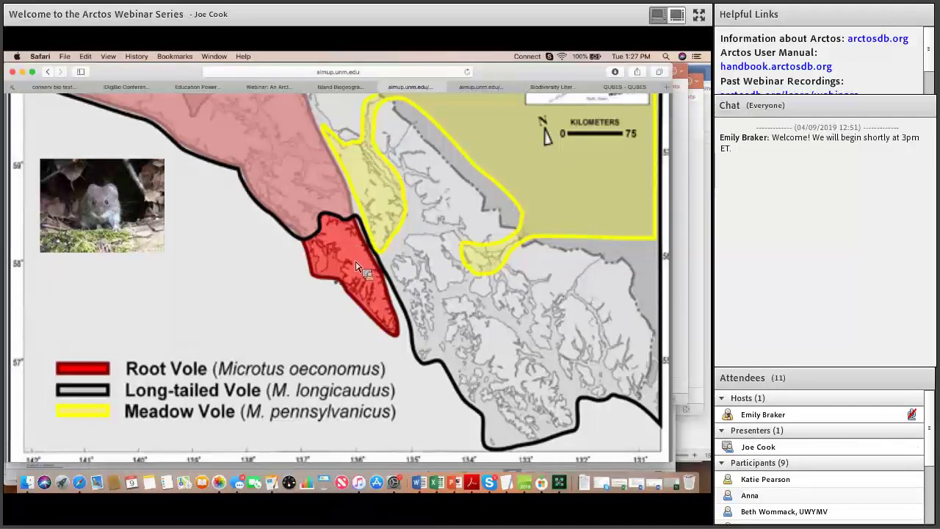
Read the Islands slide on how numerous islands affect overall ecological complexity
{"action": "scroll", "coordinate": [358, 269], "scroll_direction": "down", "scroll_amount": 10}
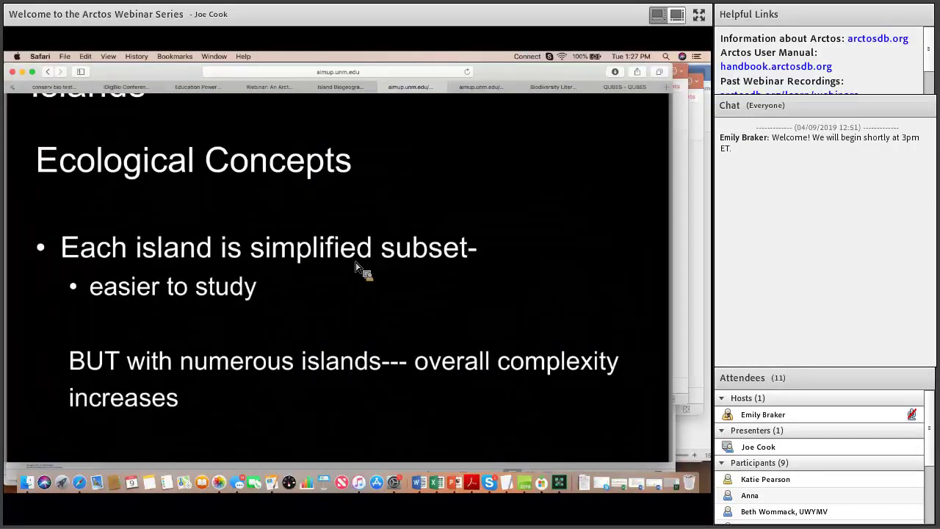
{"action": "scroll", "coordinate": [358, 269], "scroll_direction": "down", "scroll_amount": 3}
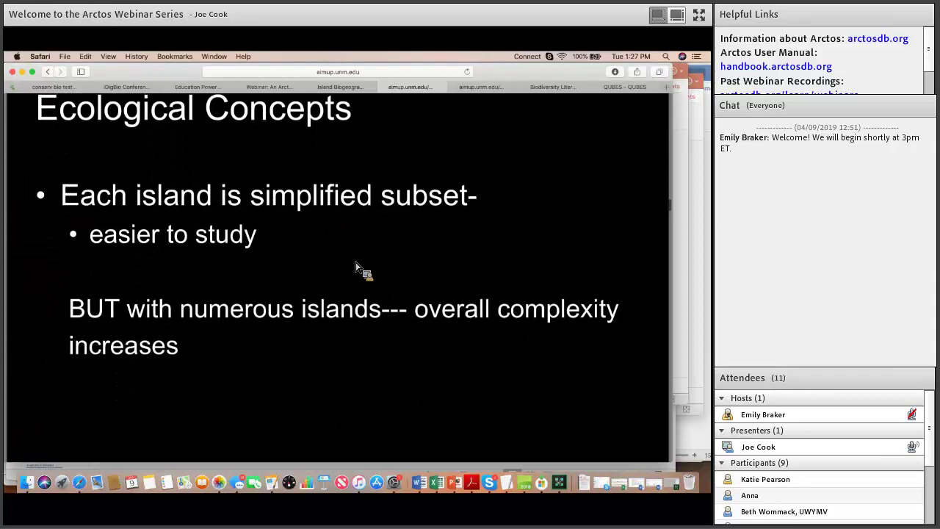
{"action": "scroll", "coordinate": [358, 269], "scroll_direction": "down", "scroll_amount": 10}
Read the Ecological Concepts II slide on island size, distance from the mainland and testing these ideas in Southeast Alaska
{"action": "scroll", "coordinate": [358, 269], "scroll_direction": "down", "scroll_amount": 5}
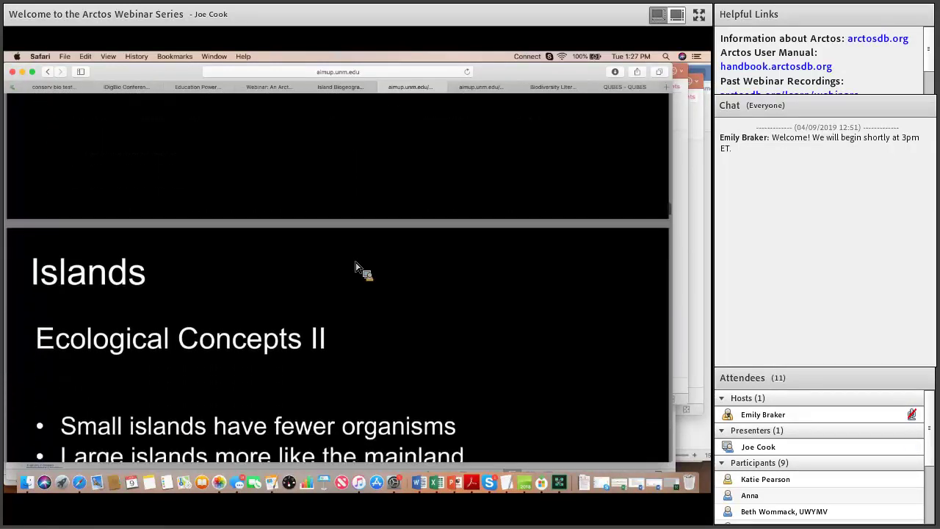
{"action": "scroll", "coordinate": [358, 269], "scroll_direction": "down", "scroll_amount": 4}
{"action": "scroll", "coordinate": [358, 269], "scroll_direction": "down", "scroll_amount": 4}
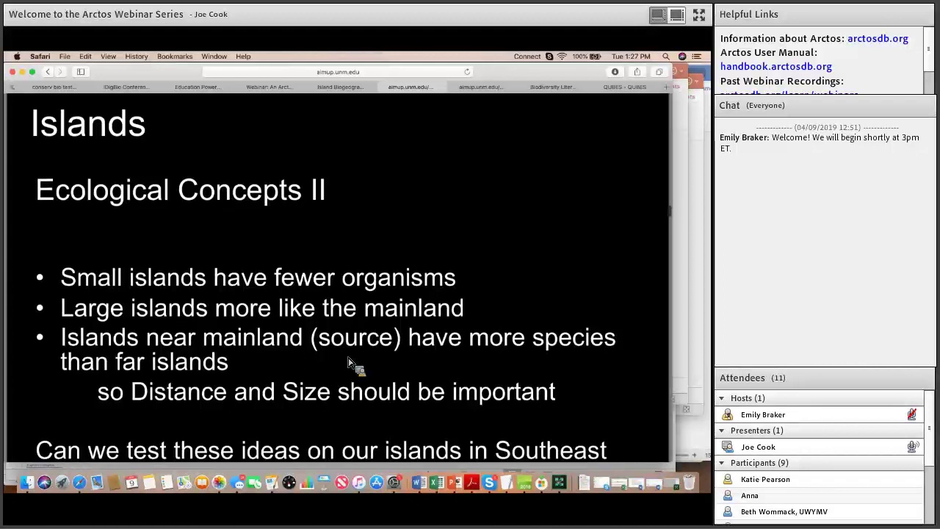
{"action": "scroll", "coordinate": [349, 363], "scroll_direction": "down", "scroll_amount": 1}
{"action": "scroll", "coordinate": [349, 362], "scroll_direction": "down", "scroll_amount": 1}
{"action": "scroll", "coordinate": [349, 362], "scroll_direction": "down", "scroll_amount": 1}
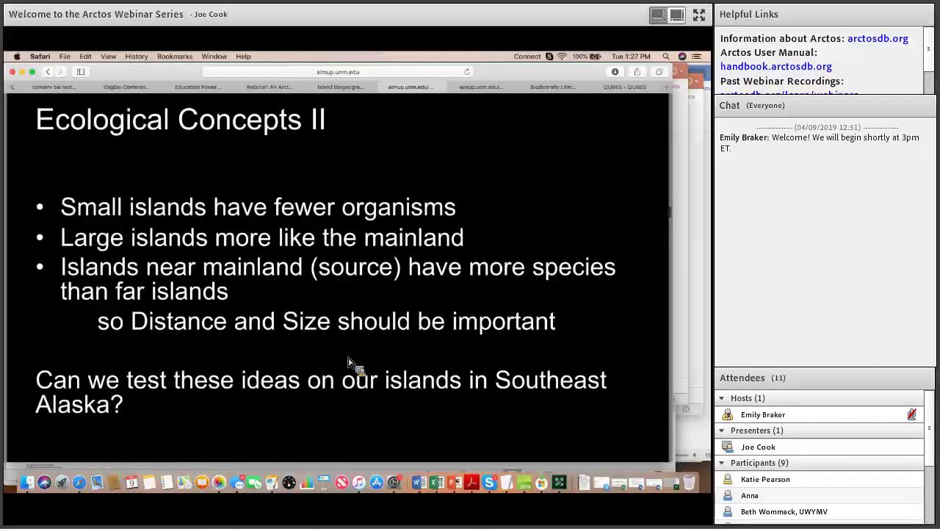
{"action": "scroll", "coordinate": [349, 362], "scroll_direction": "down", "scroll_amount": 1}
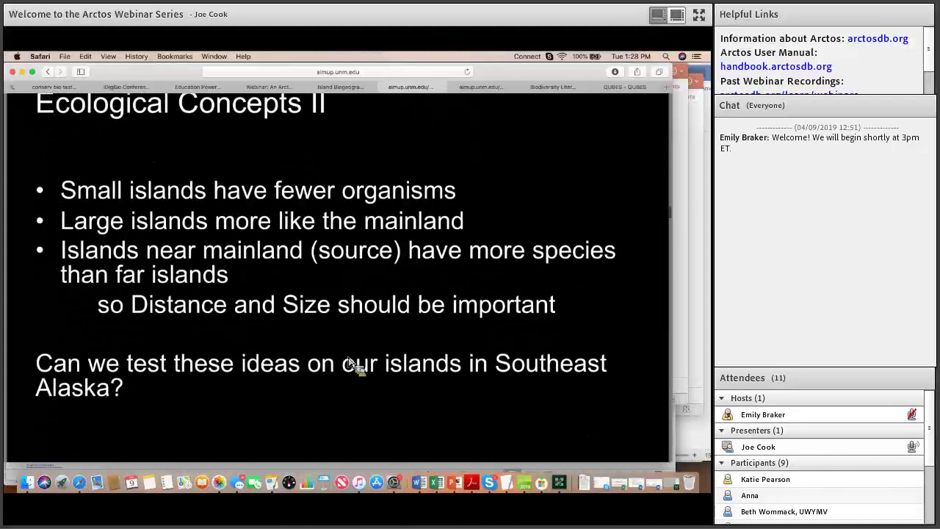
{"action": "scroll", "coordinate": [349, 362], "scroll_direction": "down", "scroll_amount": 1}
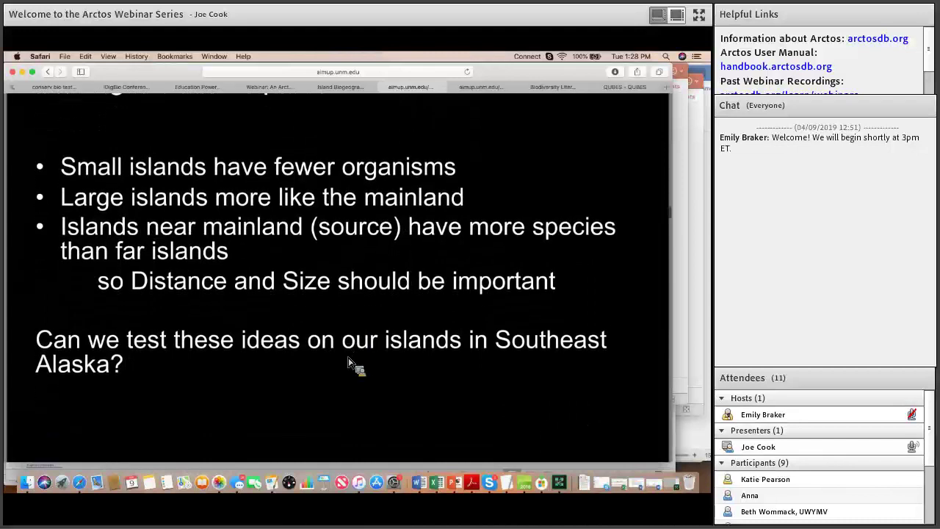
{"action": "scroll", "coordinate": [349, 362], "scroll_direction": "down", "scroll_amount": 1}
{"action": "scroll", "coordinate": [348, 362], "scroll_direction": "down", "scroll_amount": 1}
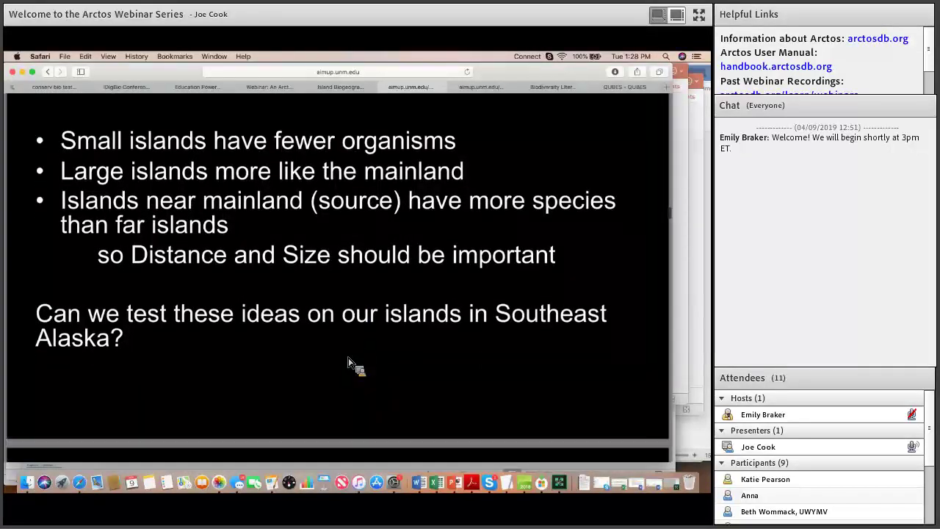
{"action": "scroll", "coordinate": [349, 362], "scroll_direction": "down", "scroll_amount": 1}
Review the Arctos search form slide that follows Ecological Concepts II, from the identifiers to the date and collector fields
{"action": "scroll", "coordinate": [349, 362], "scroll_direction": "down", "scroll_amount": 5}
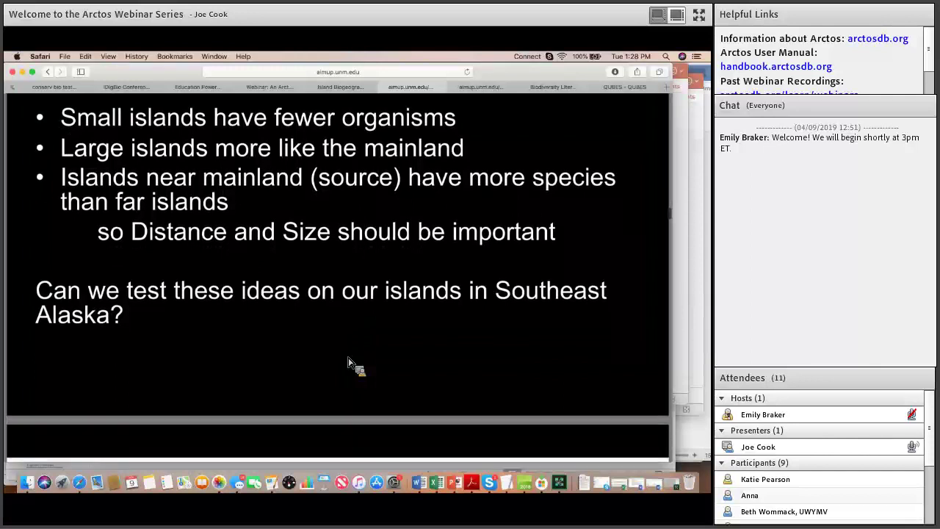
{"action": "scroll", "coordinate": [349, 362], "scroll_direction": "down", "scroll_amount": 4}
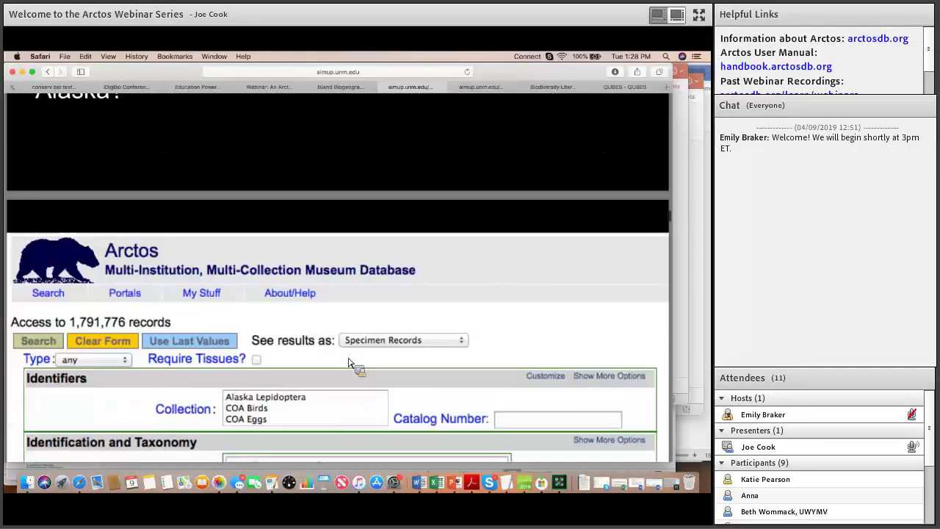
{"action": "scroll", "coordinate": [349, 363], "scroll_direction": "down", "scroll_amount": 4}
{"action": "scroll", "coordinate": [349, 362], "scroll_direction": "down", "scroll_amount": 4}
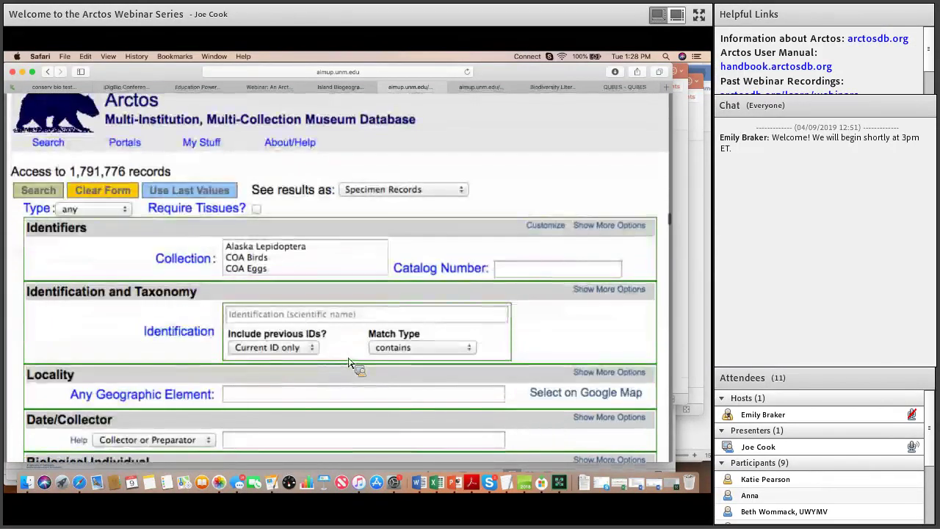
{"action": "scroll", "coordinate": [349, 362], "scroll_direction": "up", "scroll_amount": 1}
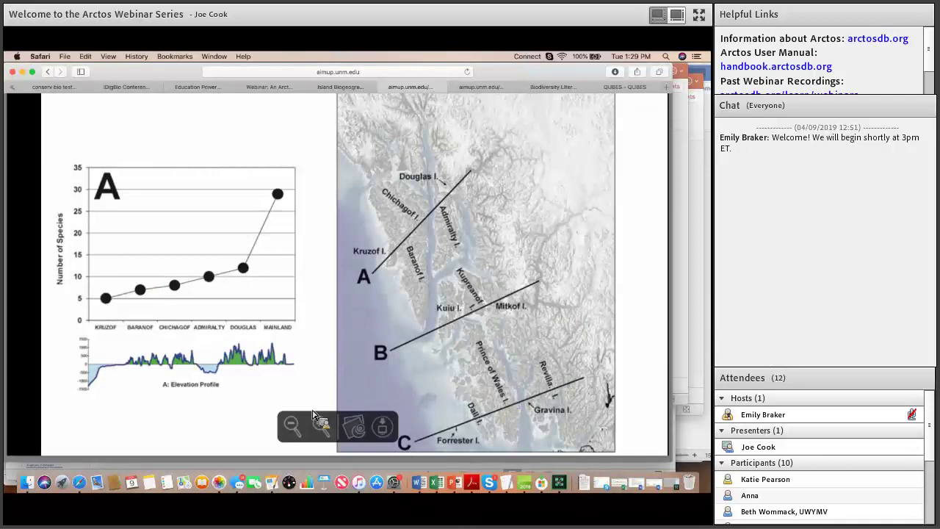
View the species-count chart and map for transect A, and the slide on uneven mammal distribution across the Alexander Archipelago
{"action": "scroll", "coordinate": [316, 413], "scroll_direction": "down", "scroll_amount": 3}
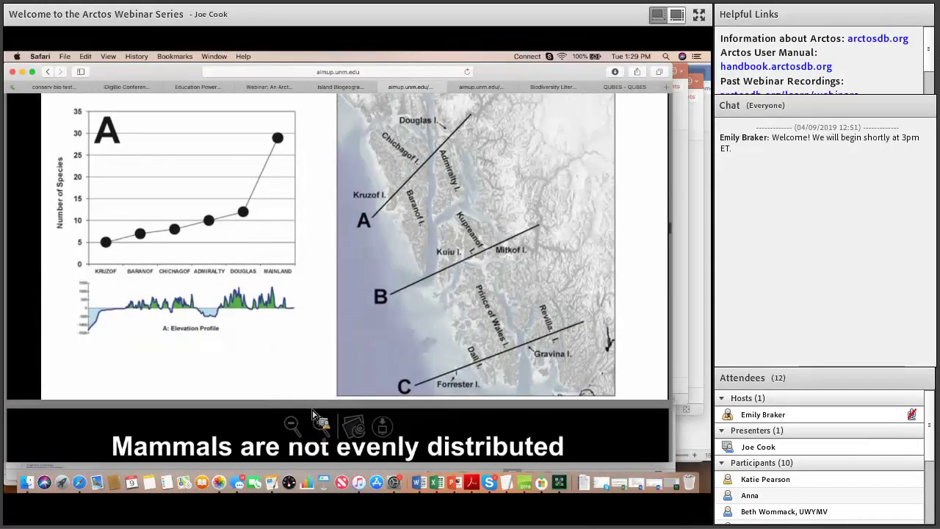
{"action": "scroll", "coordinate": [312, 413], "scroll_direction": "down", "scroll_amount": 5}
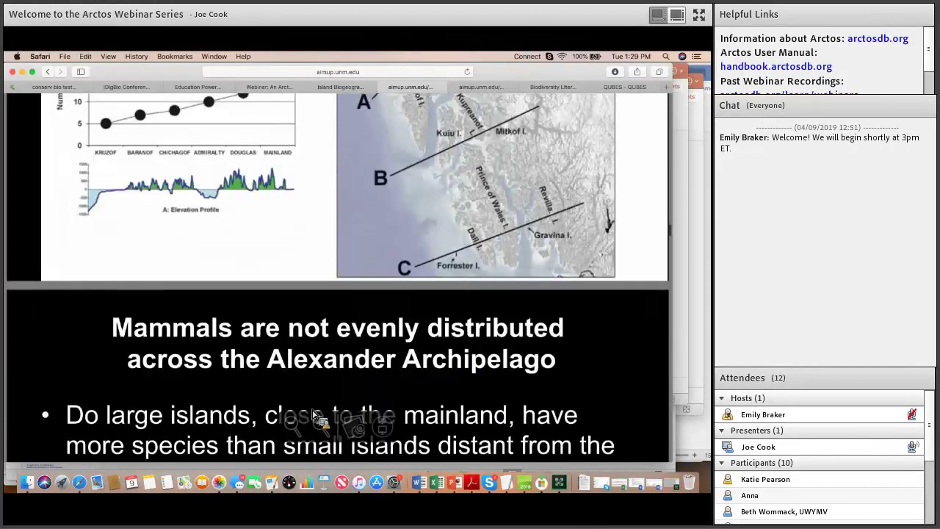
{"action": "scroll", "coordinate": [316, 415], "scroll_direction": "down", "scroll_amount": 3}
{"action": "scroll", "coordinate": [415, 396], "scroll_direction": "down", "scroll_amount": 10}
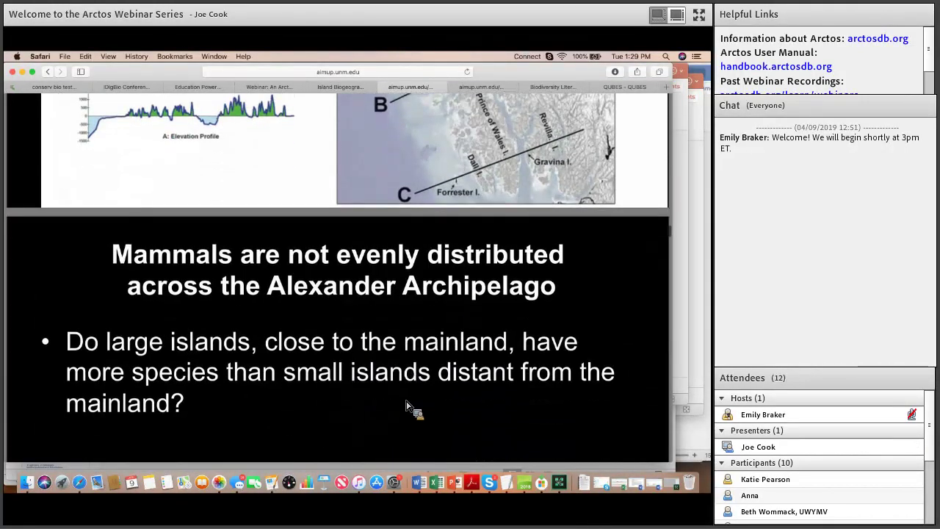